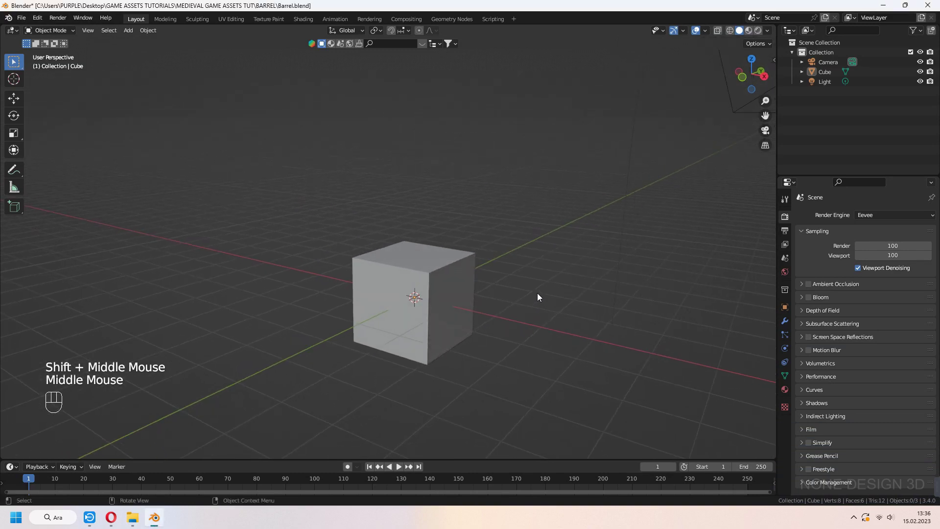
- Delete the default cube from the scene
scroll(537, 293, "down", 2)
left_click(427, 275)
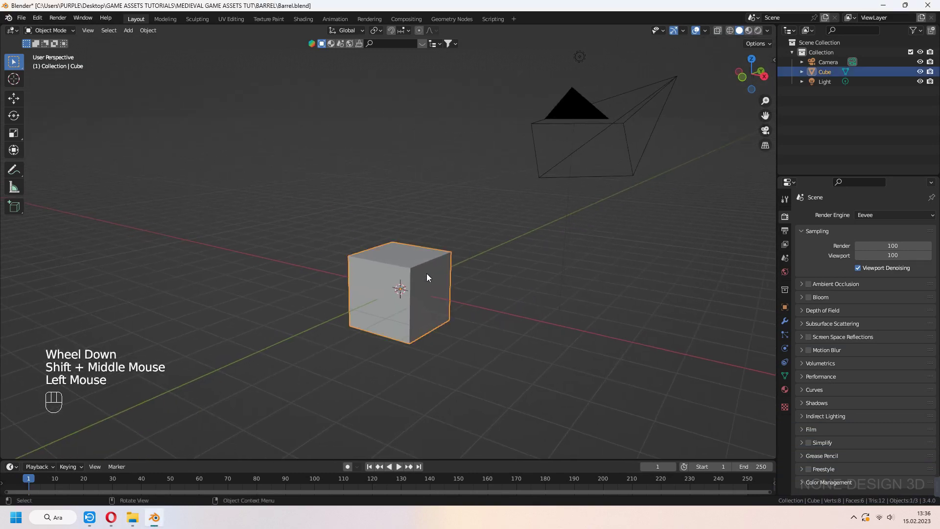
key("x")
left_click(427, 273)
middle_click_drag(471, 327, 536, 272)
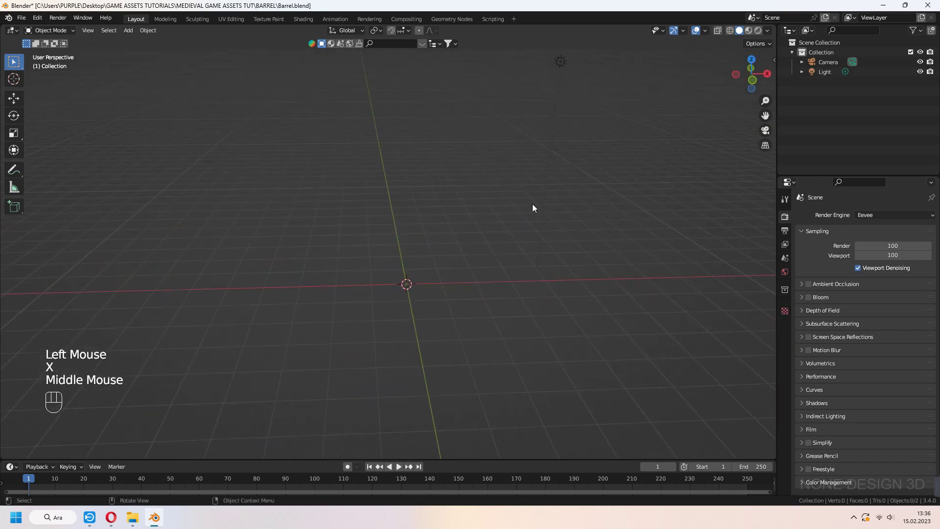
- Select the camera and the light together and move them along the X axis, away from the origin
scroll(533, 204, "down", 1)
left_click_drag(475, 162, 742, 290)
key("g")
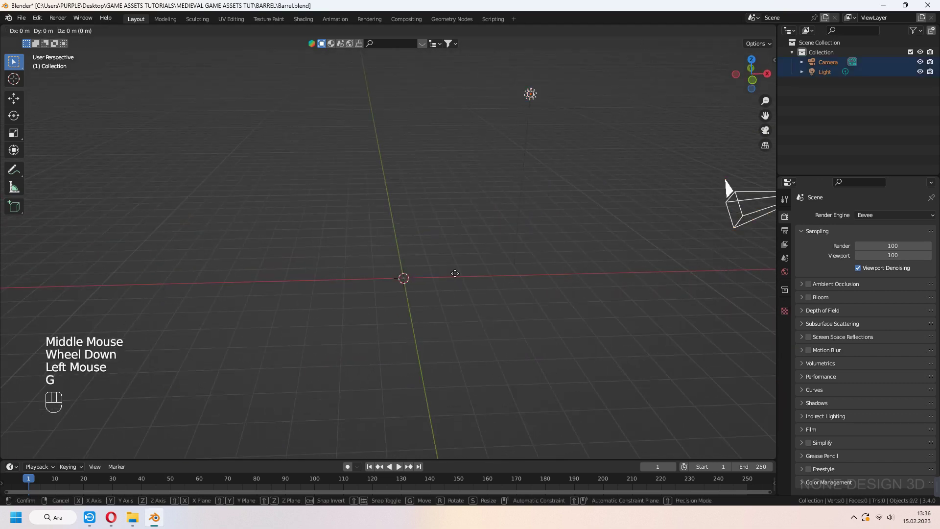
key("x")
left_click(607, 272)
- Add a mesh cylinder at the origin and scale it down uniformly to about 0.7
middle_click_drag(483, 258, 444, 244)
left_click(443, 243)
key("shift+a")
mouse_move(442, 237)
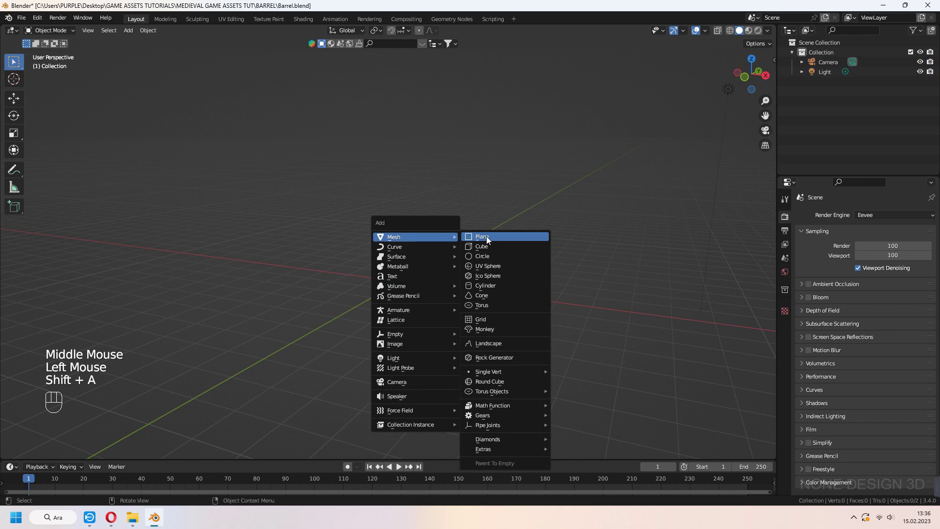
left_click(496, 283)
scroll(500, 290, "up", 2)
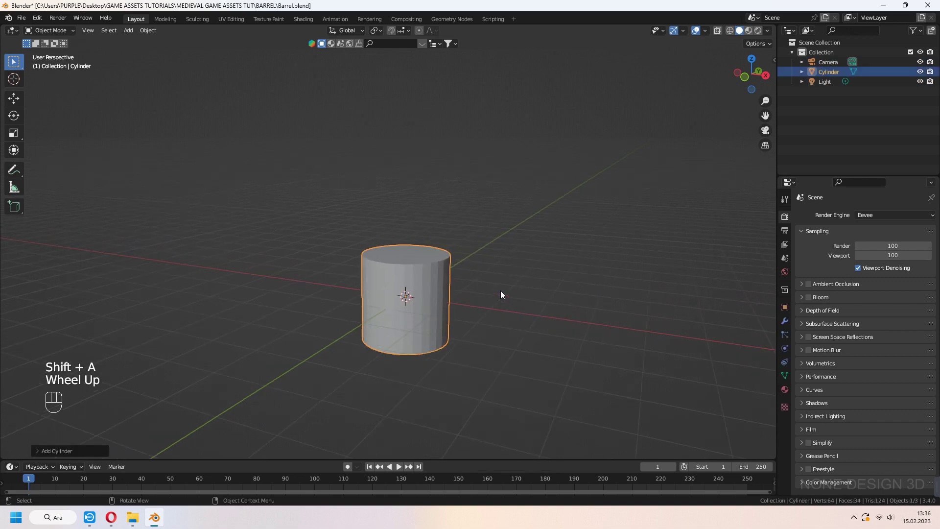
middle_click_drag(551, 325, 569, 269, "shift")
key("s")
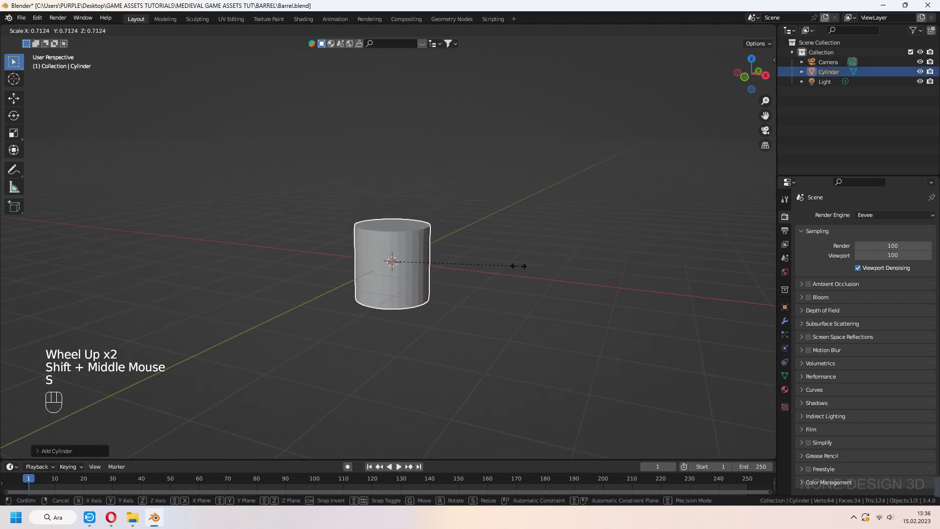
left_click(516, 266)
- In front view, move the cylinder up about 0.7 m along Z so its base rests on the ground line
key("KP_1")
scroll(516, 266, "up", 3)
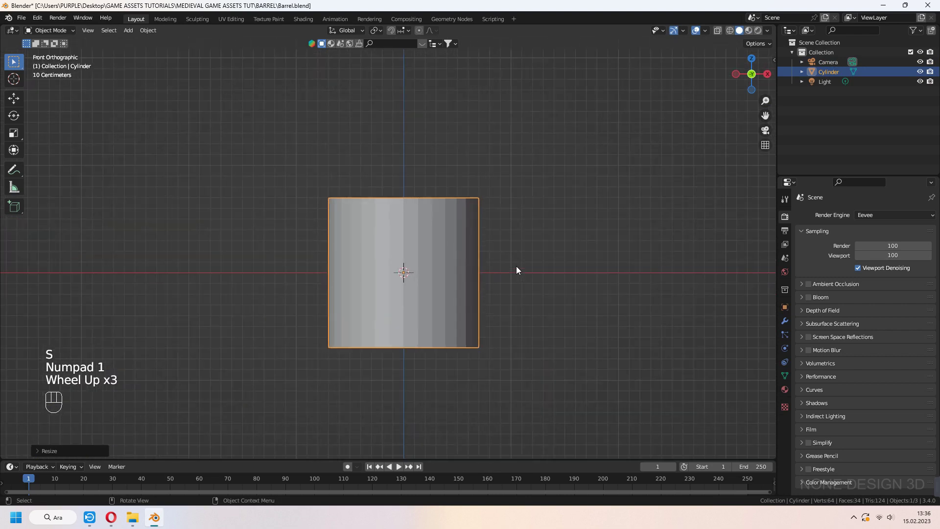
key("g")
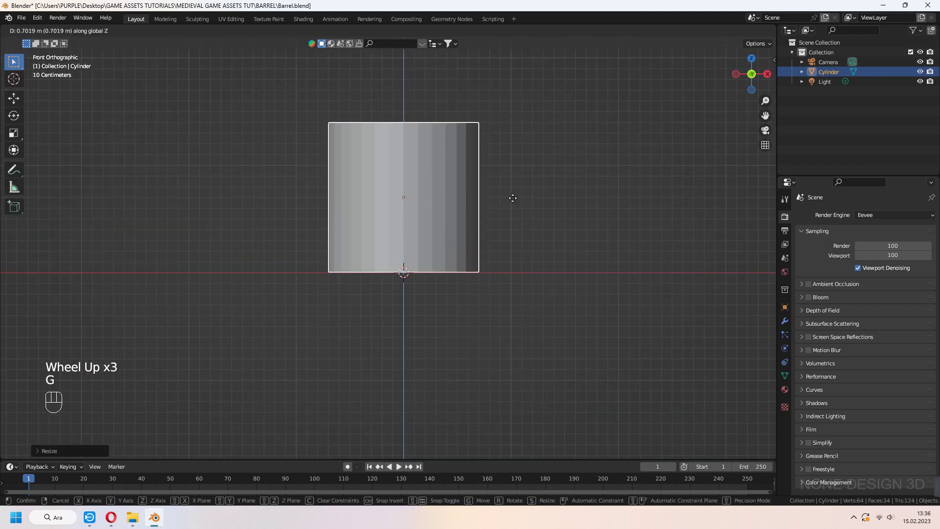
left_click(513, 200)
- Scale the cylinder slightly narrower in X and Y only, excluding the Z axis
middle_click_drag(513, 201, 547, 259)
key("s")
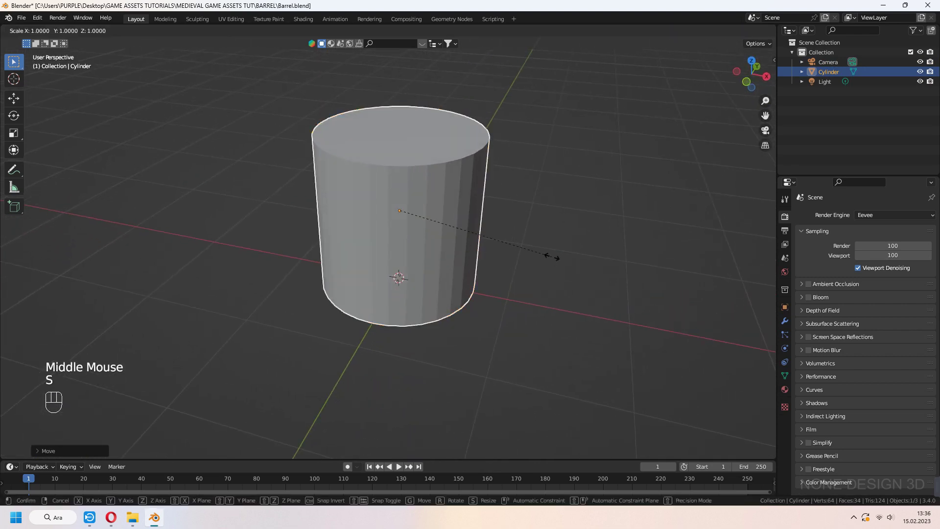
key("shift+z")
left_click(538, 250)
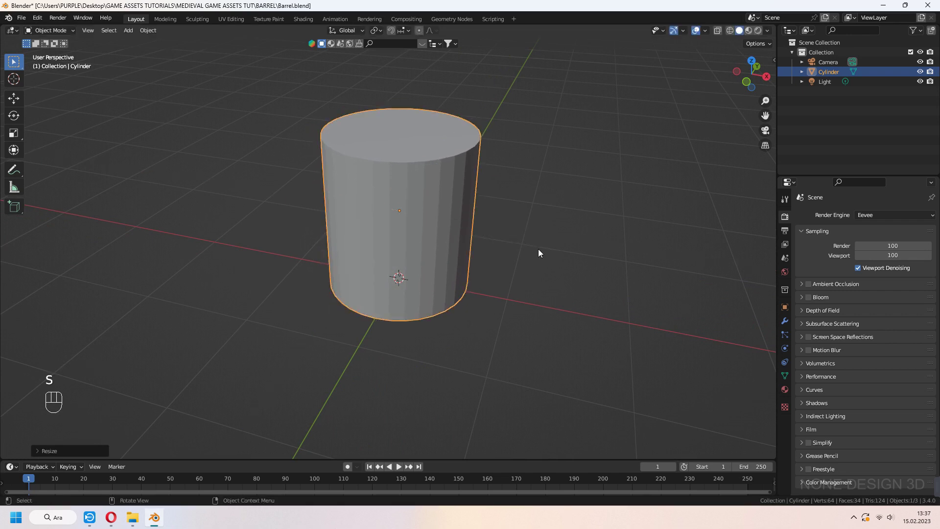
- Cut two evenly spaced horizontal edge loops around the cylinder's side in Edit Mode
key("Tab")
middle_click_drag(539, 251, 499, 245, "shift")
key("2")
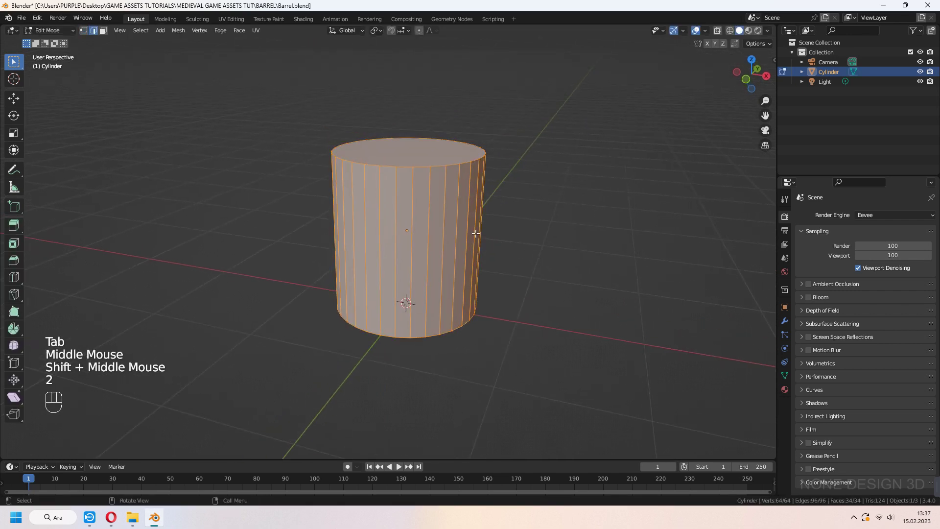
key("ctrl+r")
scroll(474, 231, "up", 1)
left_click(474, 231)
left_click(474, 231)
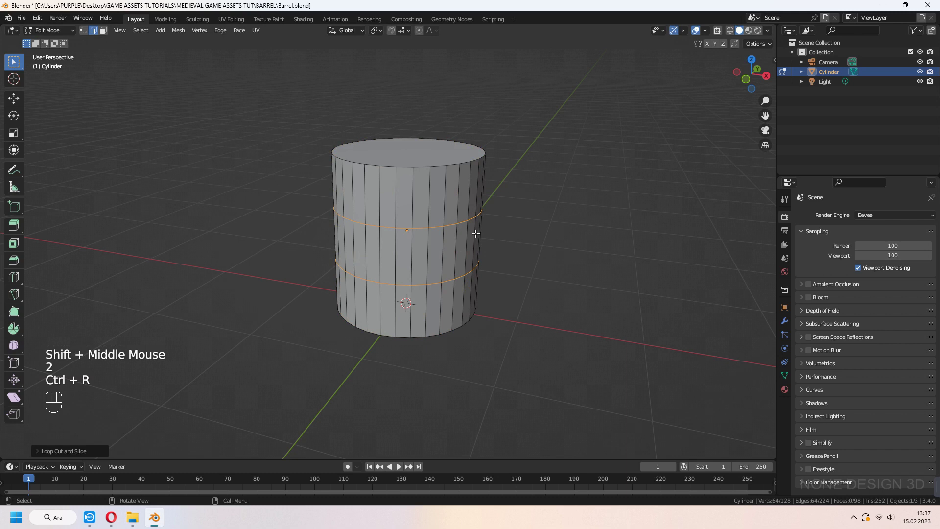
- Scale the two edge loops outward to about 1.15 to bulge the barrel's middle
middle_click_drag(474, 231, 548, 266)
key("s")
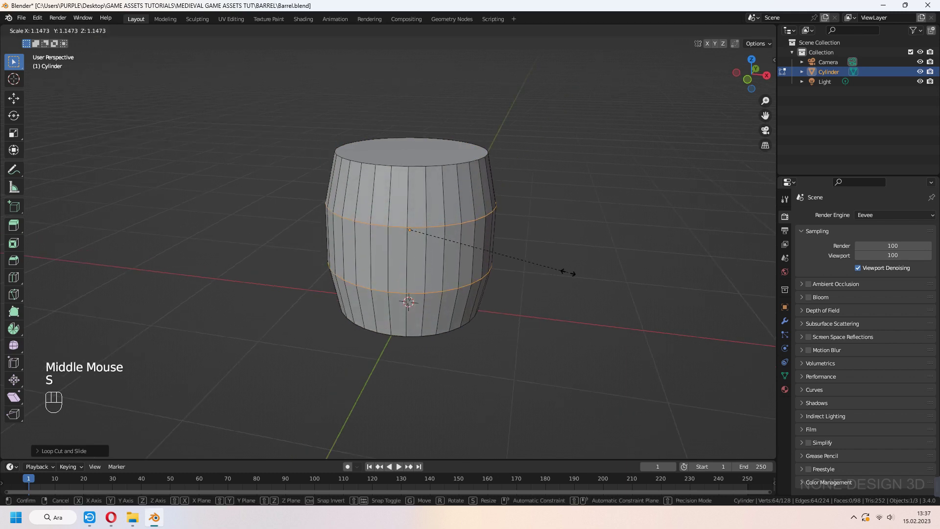
left_click(566, 272)
- Bevel the two edge loops by about 0.055 m with one segment to form two narrow bands
middle_click_drag(552, 274, 526, 266)
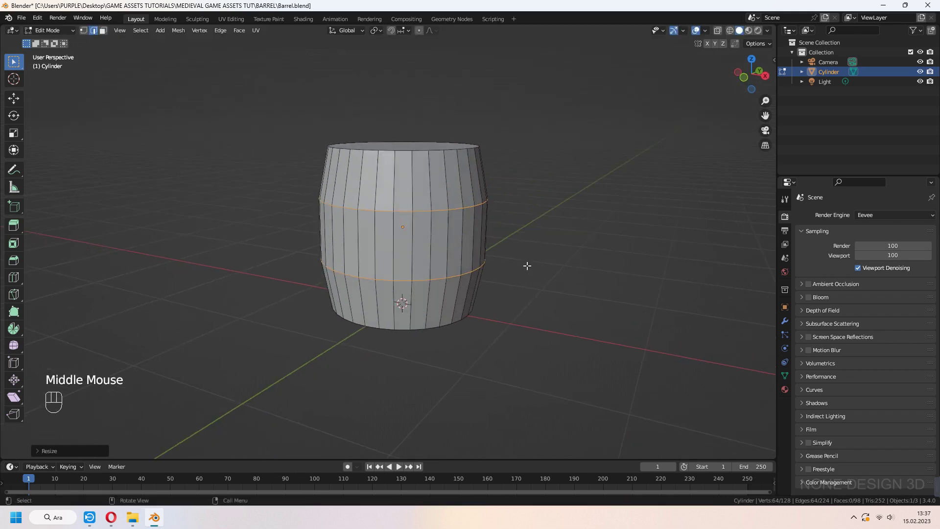
scroll(577, 277, "up", 2)
key("ctrl+b")
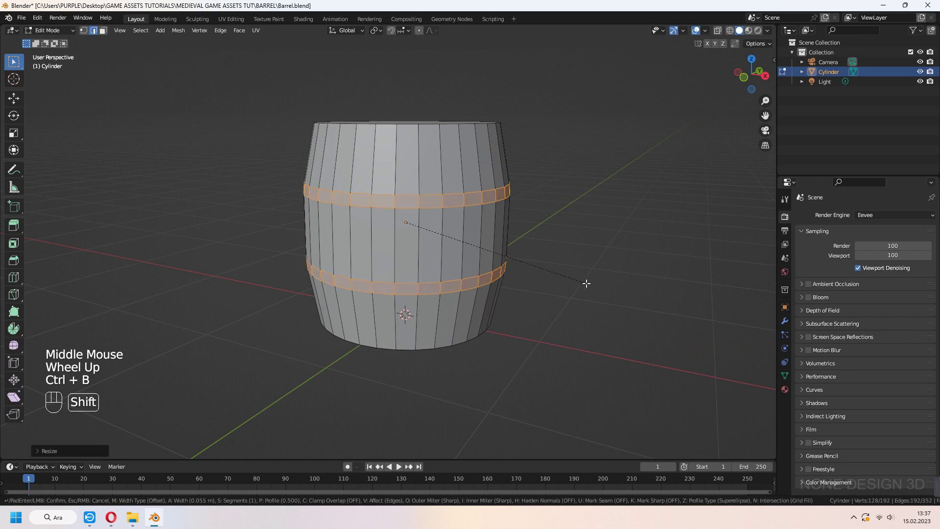
left_click(597, 289)
- Extrude the two bands in place and fatten them outward by about 0.046 m as raised hoops
middle_click_drag(597, 288, 556, 285)
key("e")
left_click(555, 286)
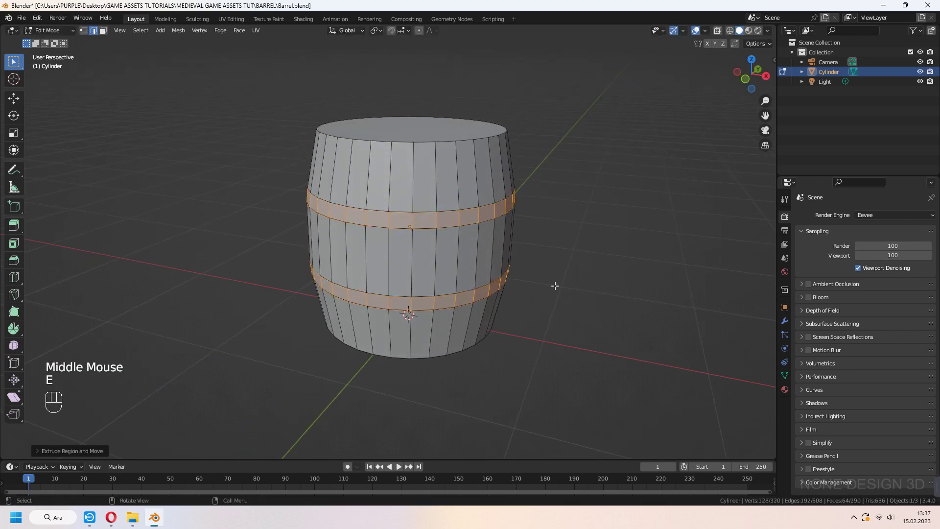
key("alt+s")
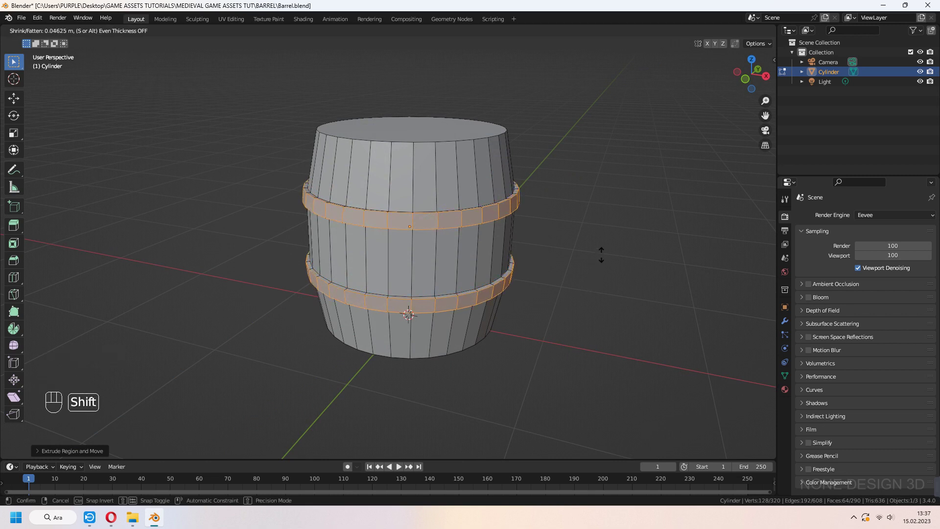
left_click(602, 253)
- Shade the barrel smooth in Object Mode and enable Auto Smooth at 30° for its normals
key("Tab")
middle_click_drag(590, 274, 467, 210)
right_click(468, 216)
left_click(468, 216)
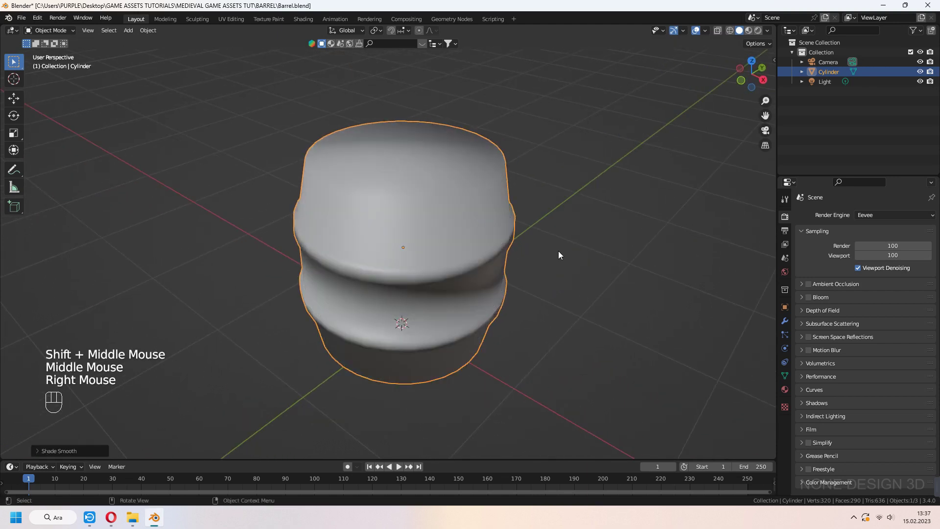
left_click(785, 376)
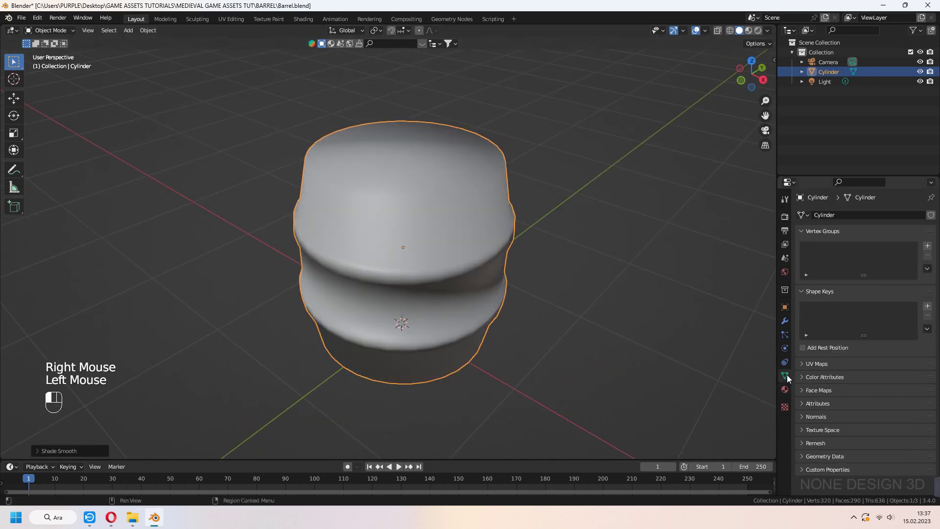
left_click(802, 416)
left_click(854, 431)
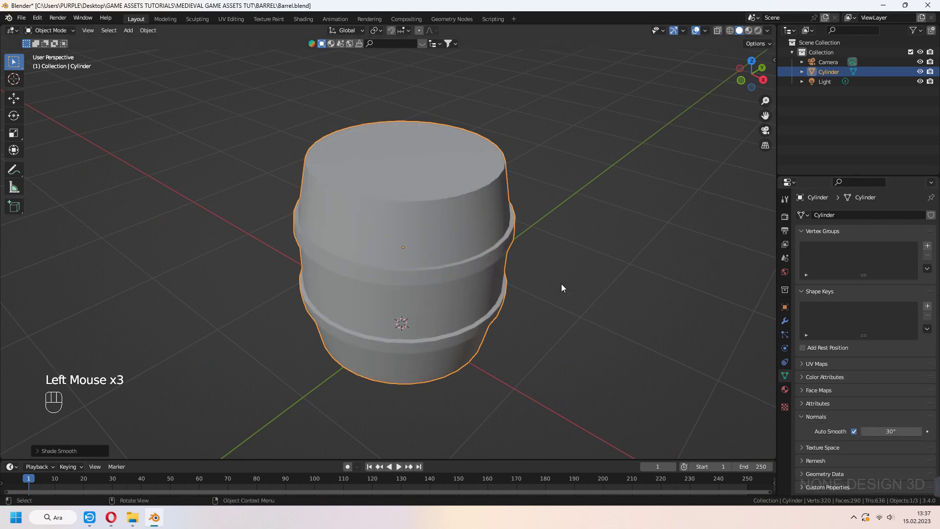
- Select the barrel's top and bottom cap faces and set the transform pivot point to Individual Origins
middle_click_drag(561, 288, 516, 197)
key("Tab")
left_click(429, 170)
key("3")
left_click(426, 162)
left_click(444, 243, "shift")
left_click(375, 30)
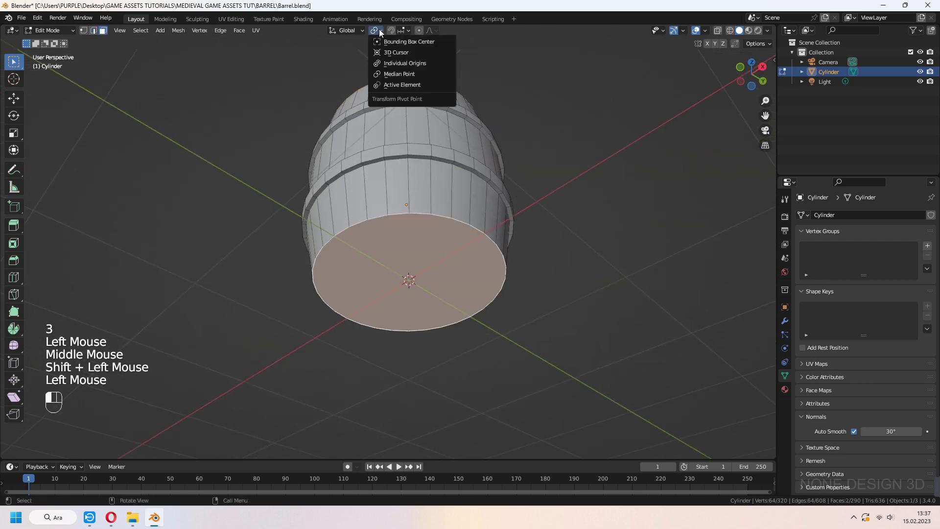
left_click(395, 64)
- Inset both cap faces by about 0.077 m to create the barrel's rims
middle_click_drag(553, 177, 615, 199)
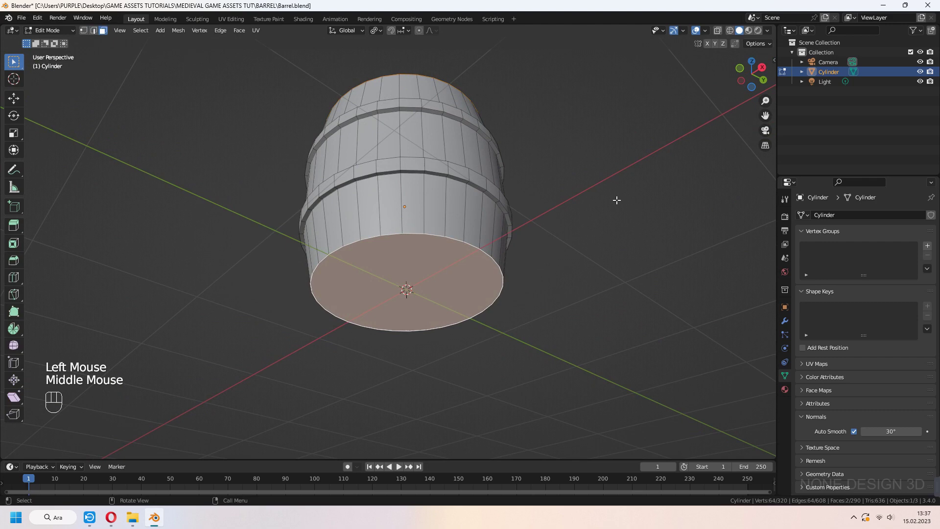
key("i")
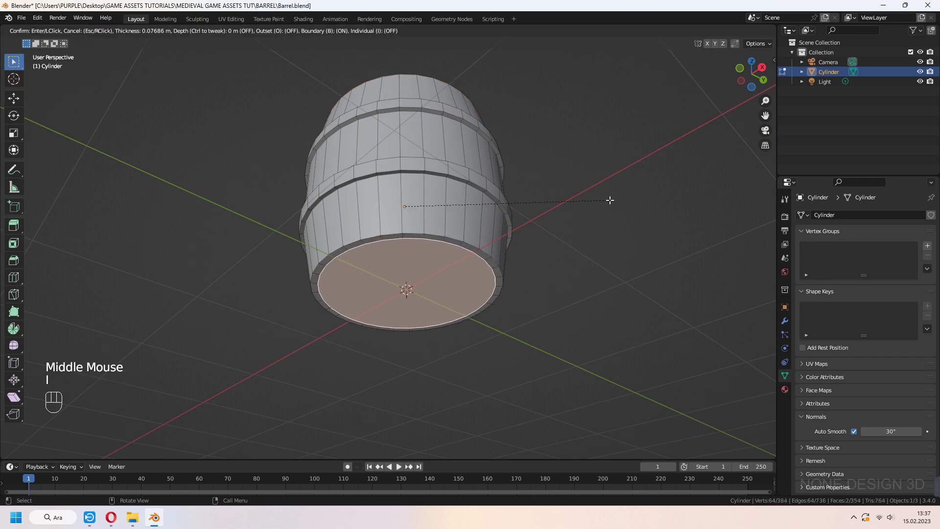
left_click(608, 200)
- Extrude both inset caps about 0.116 m into the barrel and return to Object Mode
middle_click_drag(587, 179, 572, 255)
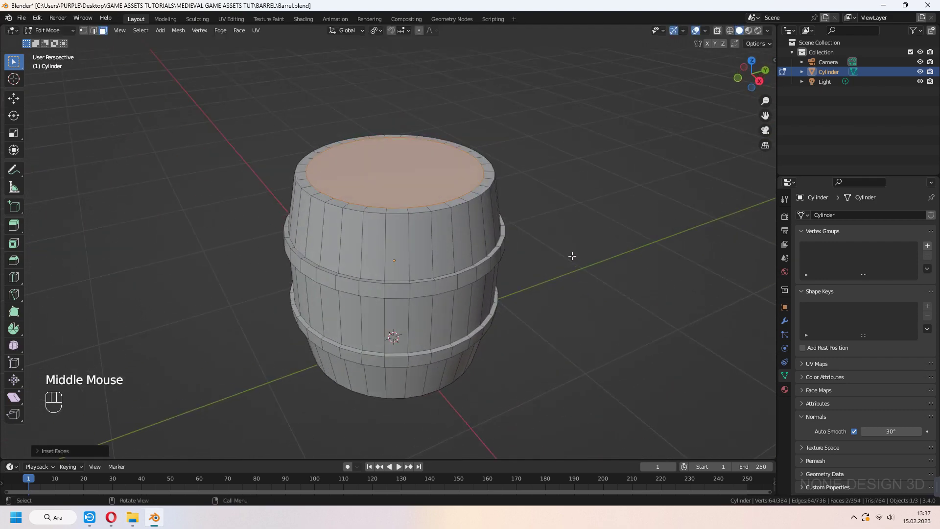
key("e")
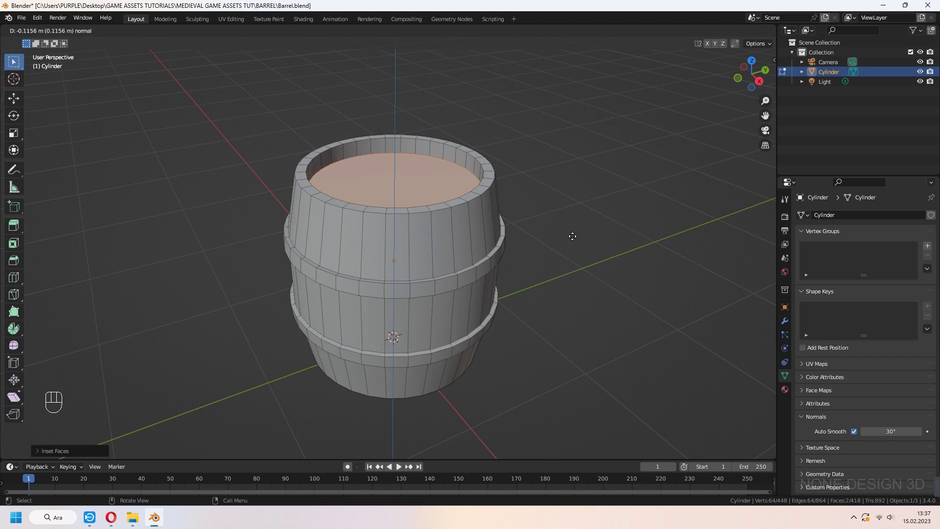
left_click(573, 236)
middle_click_drag(574, 237, 533, 245)
key("Tab")
- Select a front face on the upper hoop and snap the 3D cursor to it
scroll(573, 263, "down", 2)
scroll(512, 243, "up", 2)
key("KP_1")
scroll(354, 243, "up", 2)
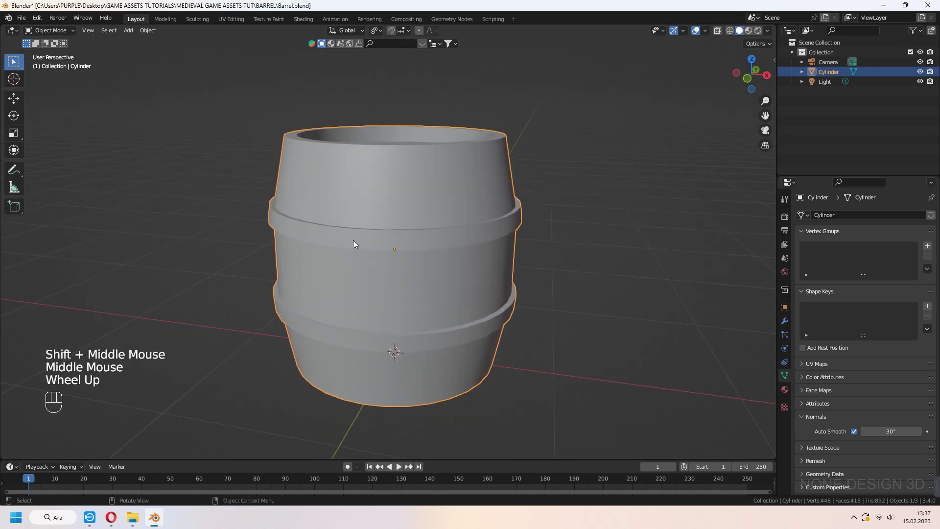
key("Tab")
key("3")
left_click(362, 238)
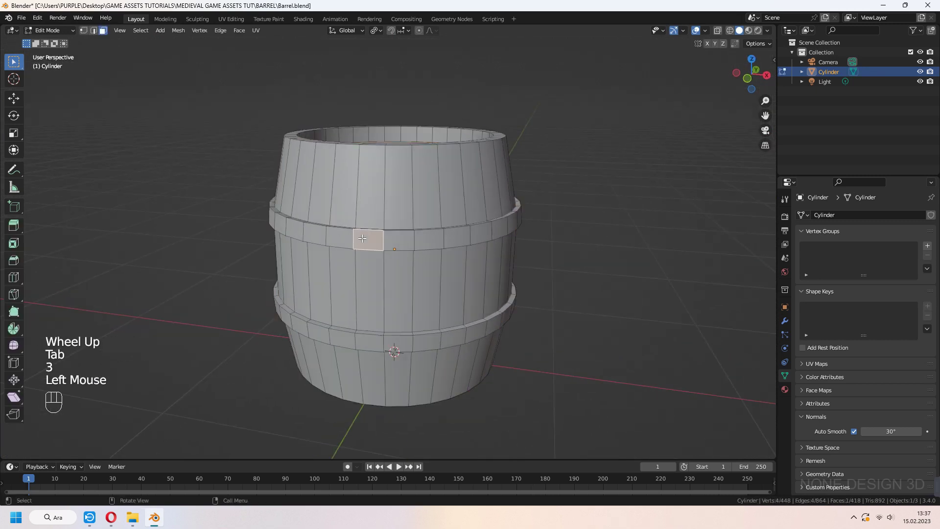
key("shift+s")
key("Tab")
- Add a UV sphere at the 3D cursor and scale it down to rivet size, smaller than the hoop's height
key("shift+a")
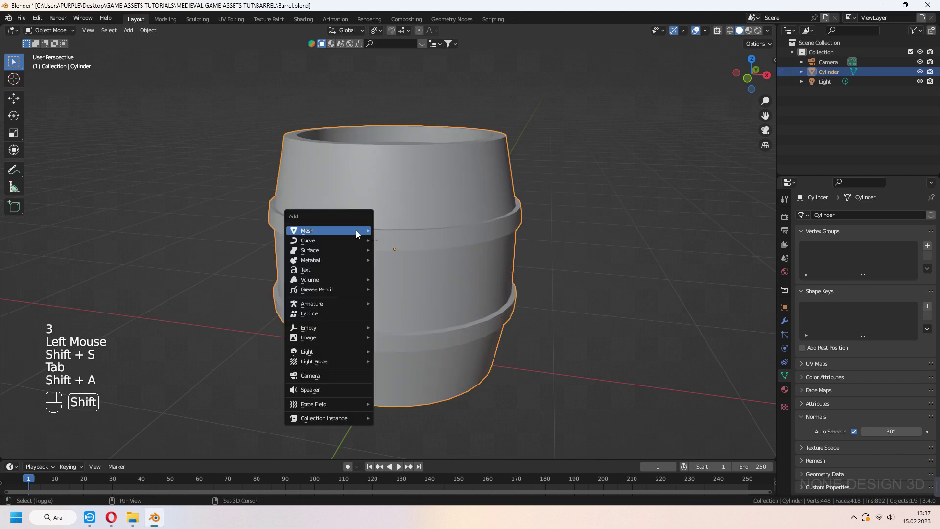
mouse_move(356, 231)
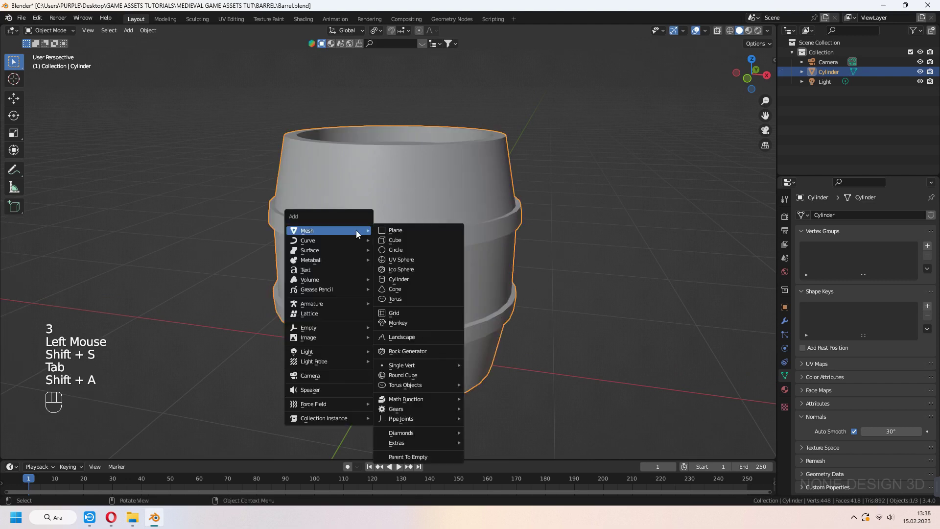
left_click(395, 260)
key("s")
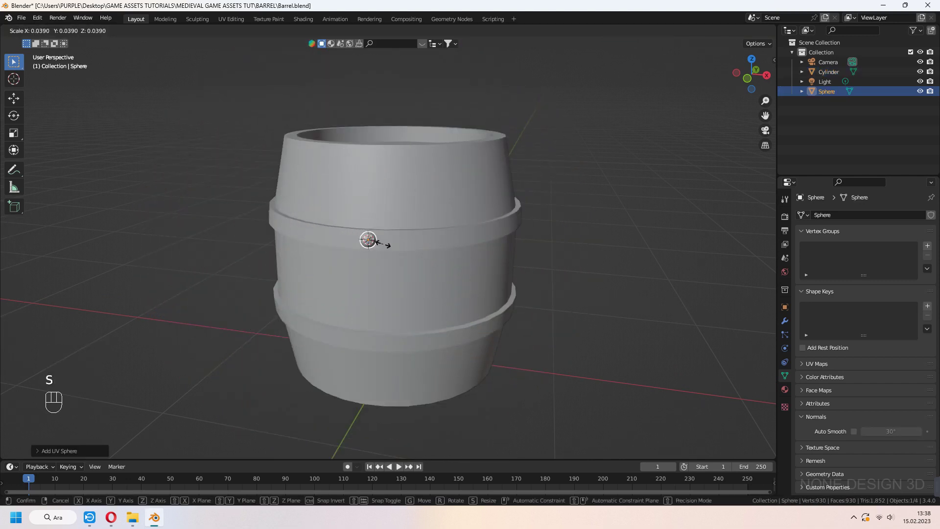
left_click(377, 242)
- Shade the small sphere smooth and move it along Y, clear of the barrel's front
right_click(369, 238)
left_click(369, 238)
right_click(431, 246, "shift")
key("KP_Decimal")
middle_click_drag(377, 242, 323, 246)
scroll(324, 254, "down", 7)
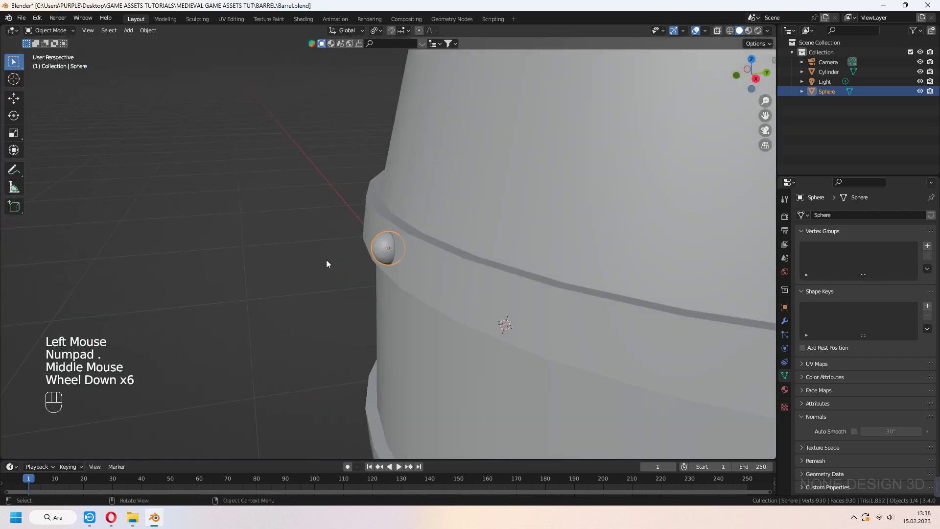
key("g")
key("y")
left_click(274, 275)
- Rotate the sphere's geometry in side view so its pole points away from the barrel
key("Tab")
key("KP_3")
key("r")
left_click(333, 252)
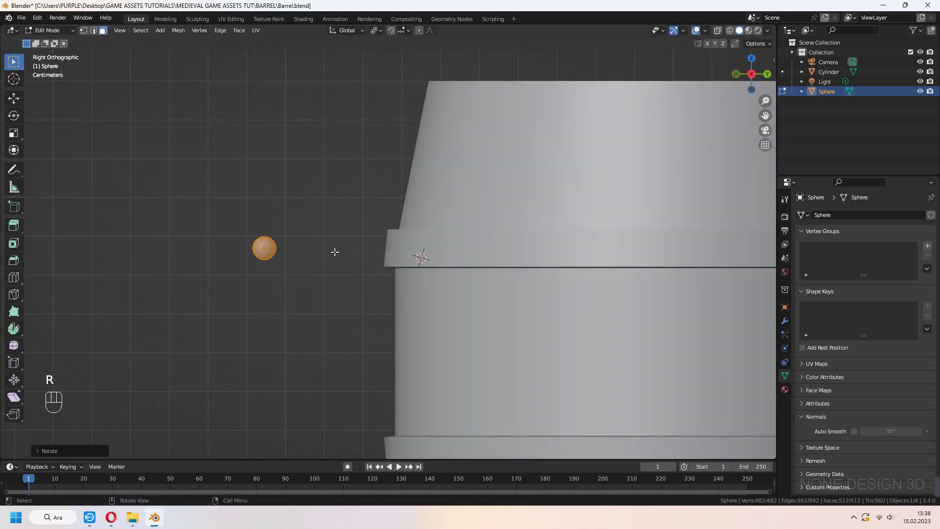
- Turn on X-ray and wireframe shading, then delete the vertices of the sphere half facing the barrel
scroll(335, 251, "up", 4)
middle_click_drag(354, 167, 635, 173, "shift")
left_click(718, 31)
left_click(730, 32)
scroll(481, 170, "up", 3)
middle_click_drag(421, 242, 458, 238, "shift")
key("1")
scroll(399, 201, "up", 2)
left_click_drag(374, 142, 607, 405)
key("x")
left_click(518, 246)
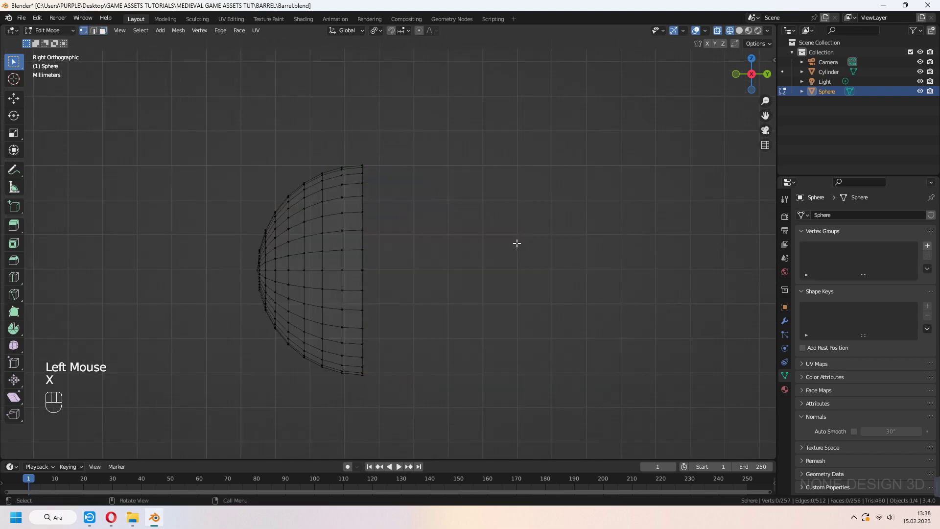
- Fill the half sphere's open edge loop with a face and leave Edit Mode
middle_click_drag(516, 244, 335, 236)
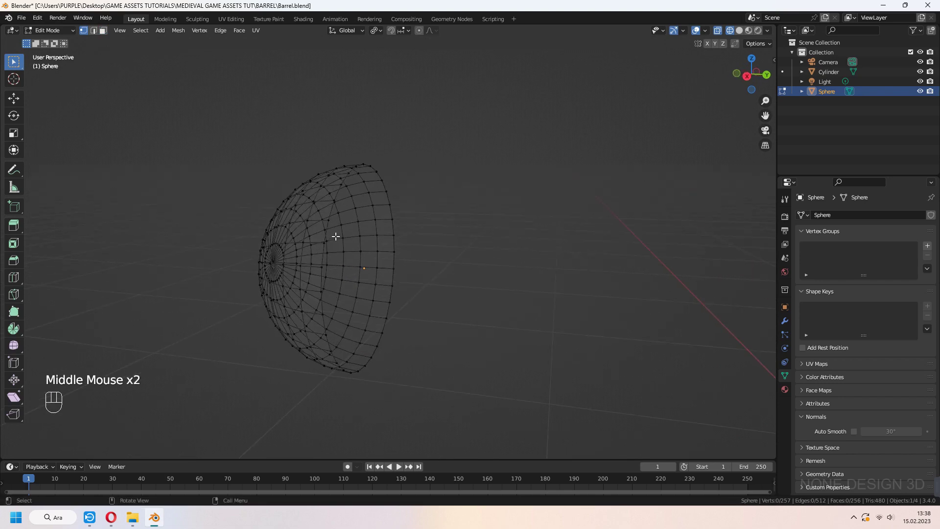
left_click(389, 241, "alt")
key("f")
scroll(395, 241, "down", 2)
key("Tab")
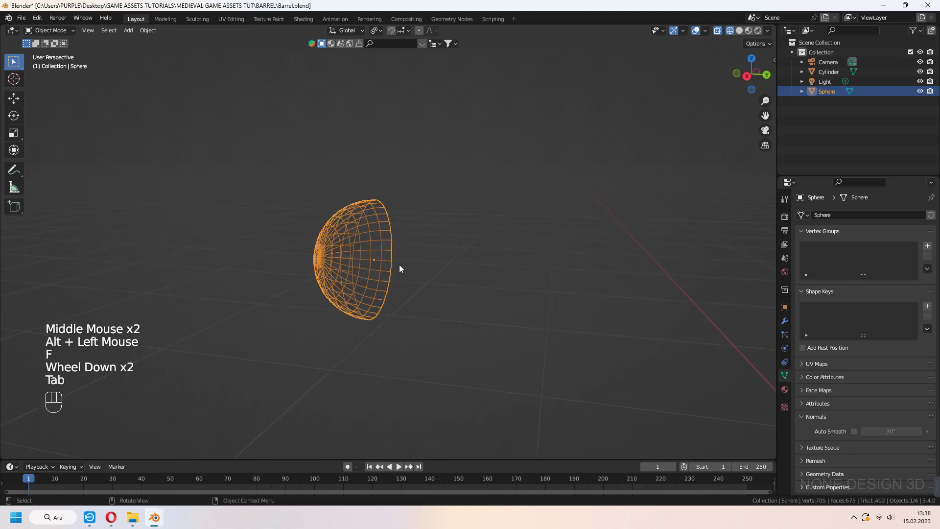
- Return the viewport to solid shading with X-ray turned off
middle_click_drag(399, 268, 495, 278)
left_click(740, 30)
left_click(717, 31)
left_click(718, 30)
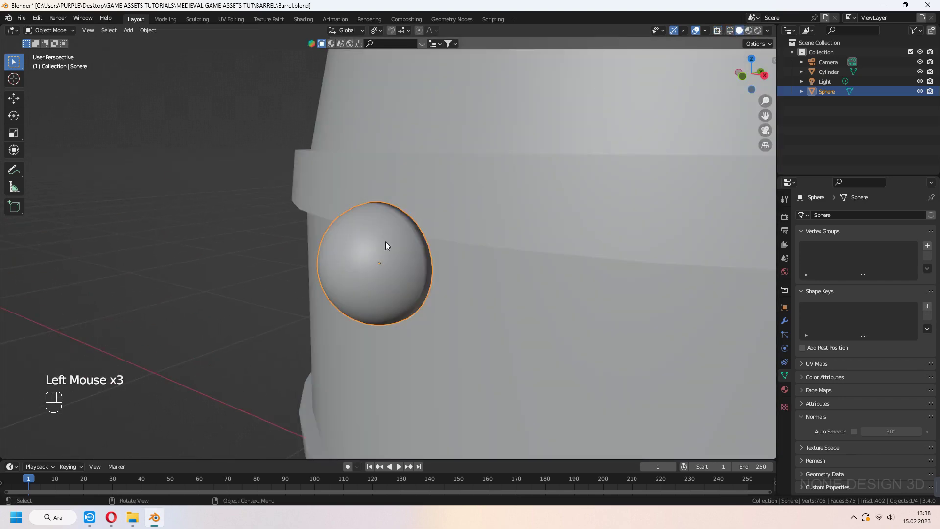
- Move the half sphere in top view so its flat side sits against the barrel's front hoop
scroll(385, 245, "down", 3)
middle_click_drag(386, 246, 607, 233)
scroll(438, 252, "down", 1)
key("KP_7")
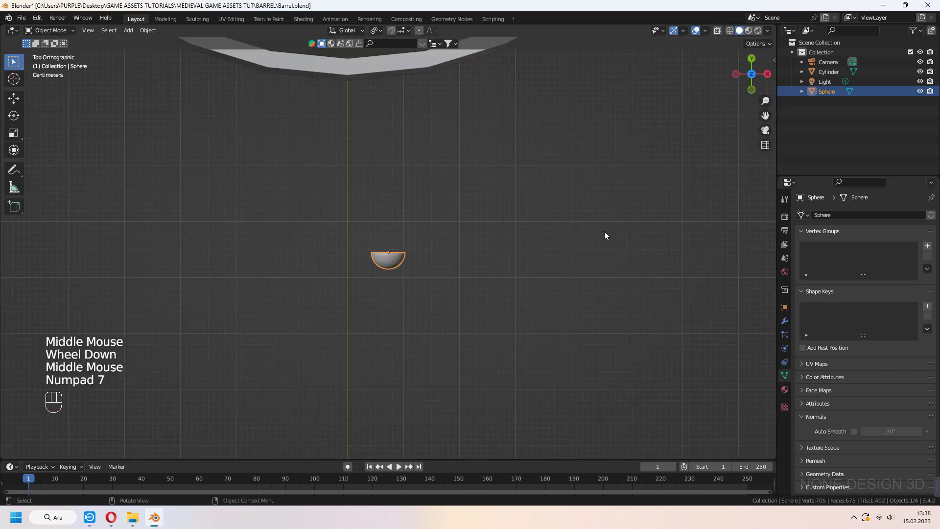
scroll(557, 194, "down", 3)
middle_click_drag(557, 194, 570, 269, "shift")
key("g")
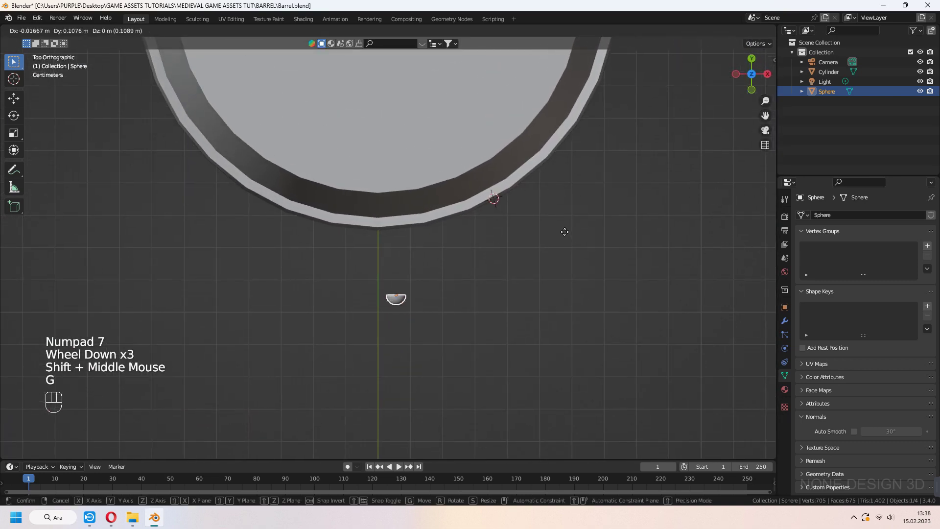
left_click(566, 154)
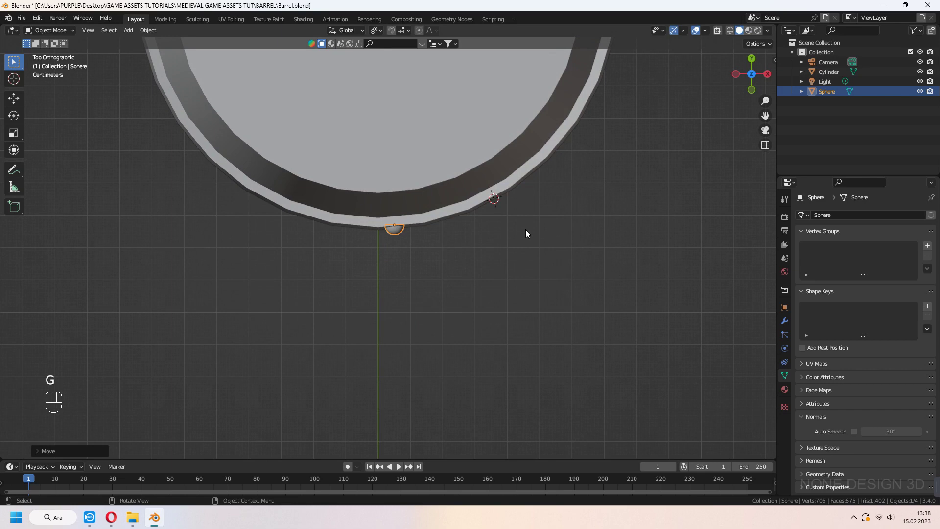
- Rotate the half sphere slightly in top view so its flat side follows the hoop's curve
key("r")
left_click(509, 243)
scroll(506, 241, "up", 4)
middle_click_drag(505, 237, 507, 215, "shift")
middle_click_drag(508, 215, 486, 238)
scroll(506, 187, "down", 2)
scroll(523, 248, "down", 3)
- Select the barrel's top cap face in Edit Mode, snap the 3D cursor to it and return to Object Mode
left_click(410, 116)
key("Tab")
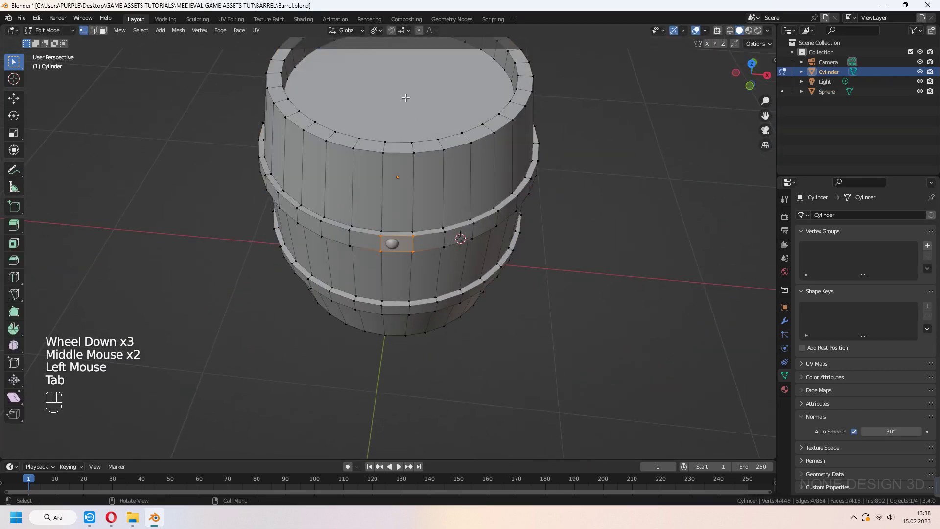
left_click(406, 97)
key("3")
left_click(405, 97)
key("shift+s")
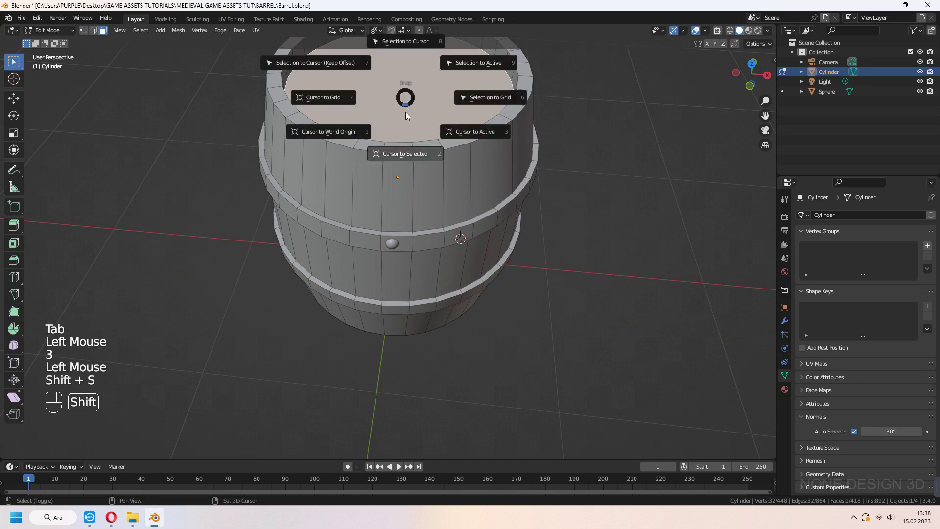
key("Tab")
- Set the half sphere's origin to the 3D cursor at the barrel's centre
left_click(390, 244)
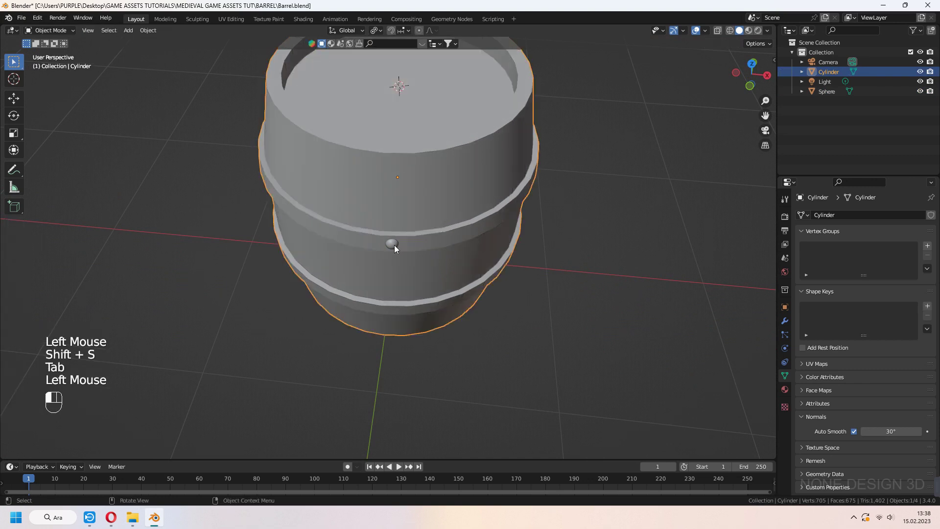
right_click(396, 248)
mouse_move(396, 292)
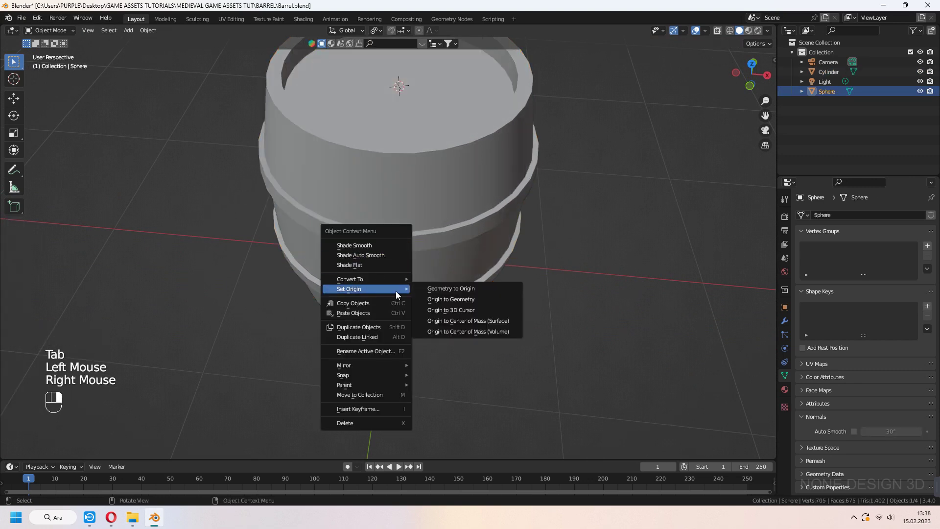
left_click(462, 310)
- Duplicate the rivet in top view and rotate the copy about 47° around Z along the hoop
key("KP_7")
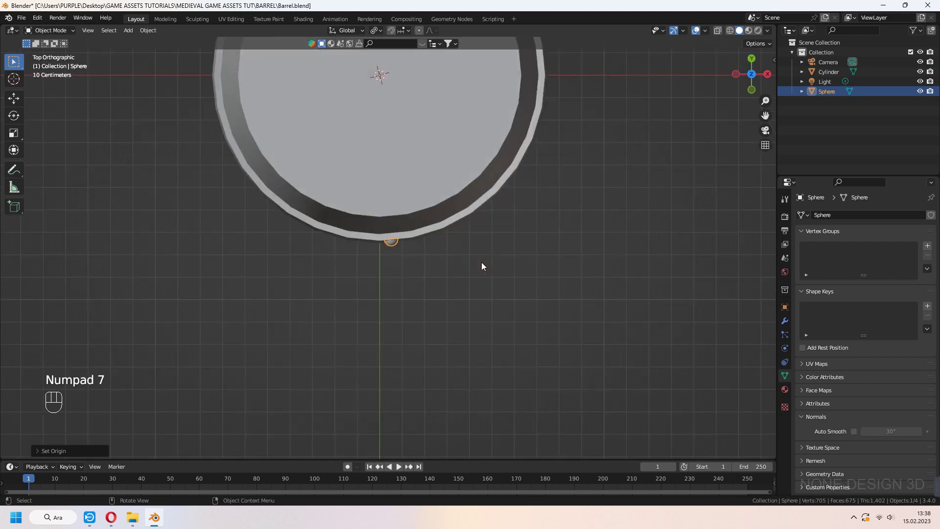
scroll(481, 264, "down", 1)
scroll(483, 262, "down", 1)
middle_click_drag(484, 261, 512, 296, "shift")
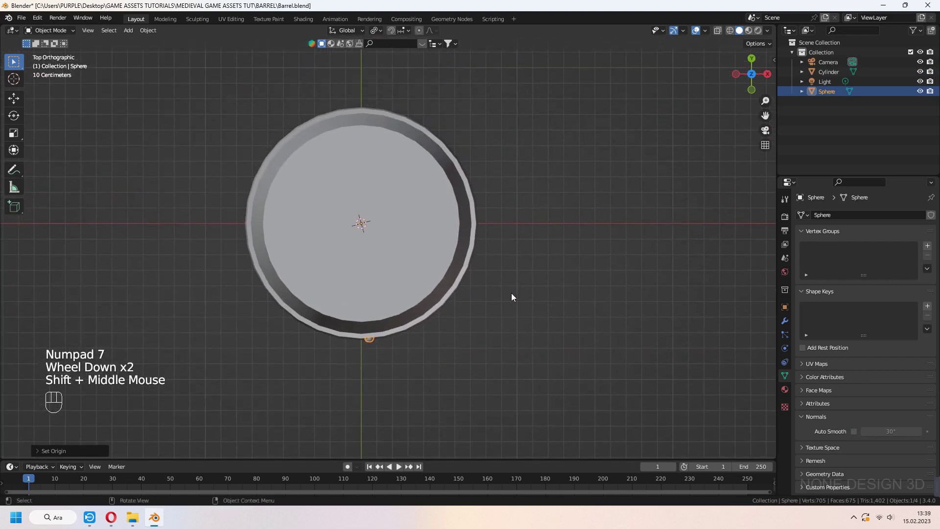
key("shift+d")
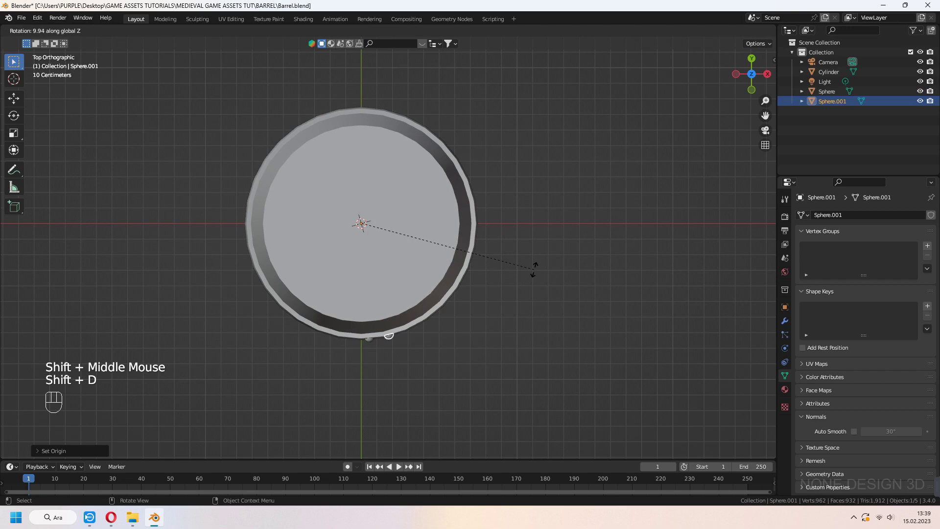
left_click(598, 129)
- Add two more rivet copies, rotating each around Z to continue along the hoop to the barrel's back
key("shift+d")
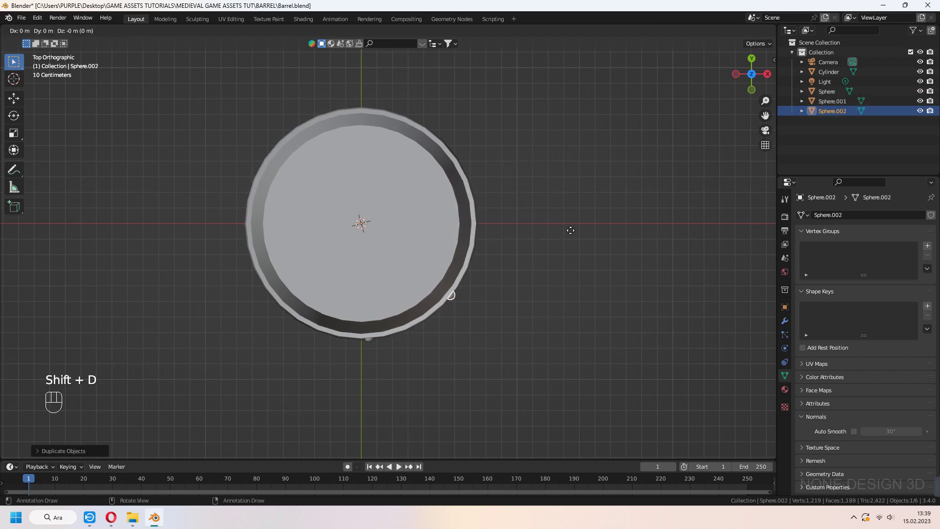
key("r")
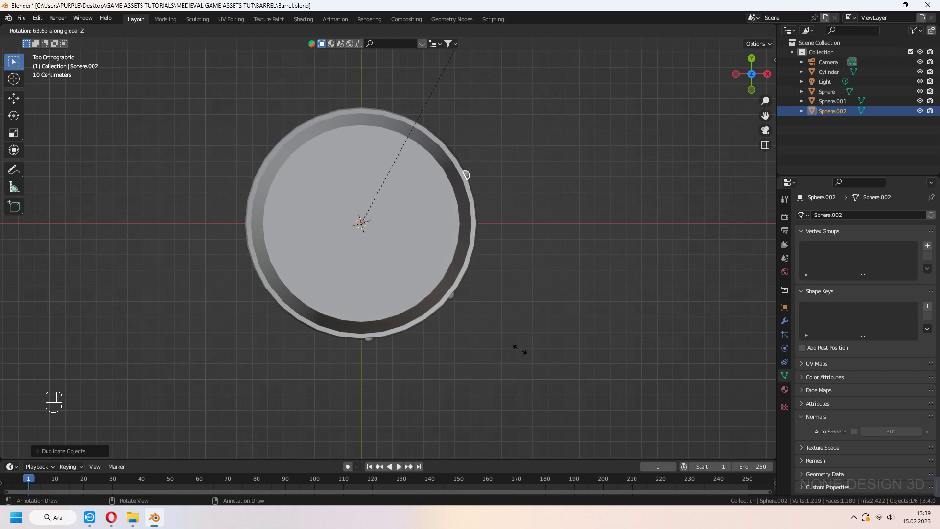
left_click(568, 361)
middle_click_drag(522, 243, 528, 278, "shift")
key("shift+d")
key("r")
key("z")
left_click(428, 154)
- Duplicate the back rivet twice more, rotating the copies around Z to complete an evenly spaced ring of six
key("shift+d")
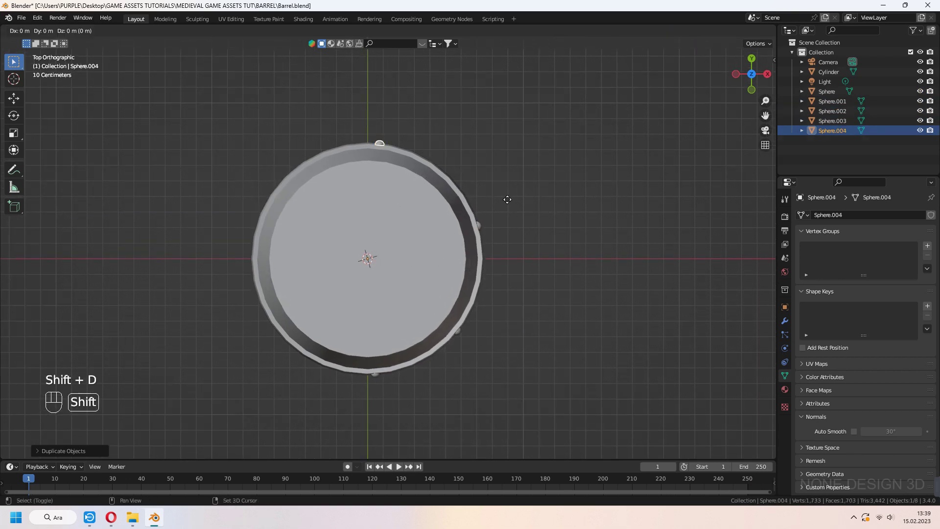
key("r")
left_click(370, 207)
key("shift+d")
key("r")
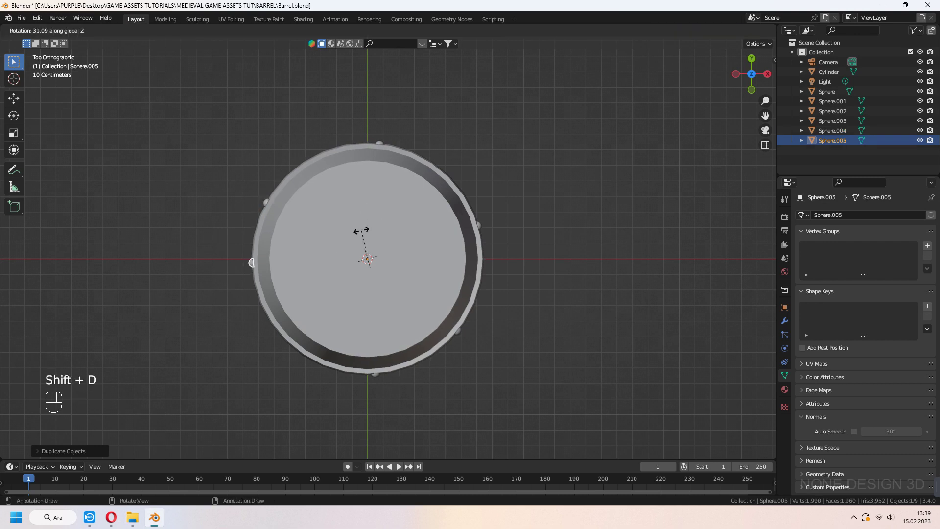
left_click(368, 197, "shift")
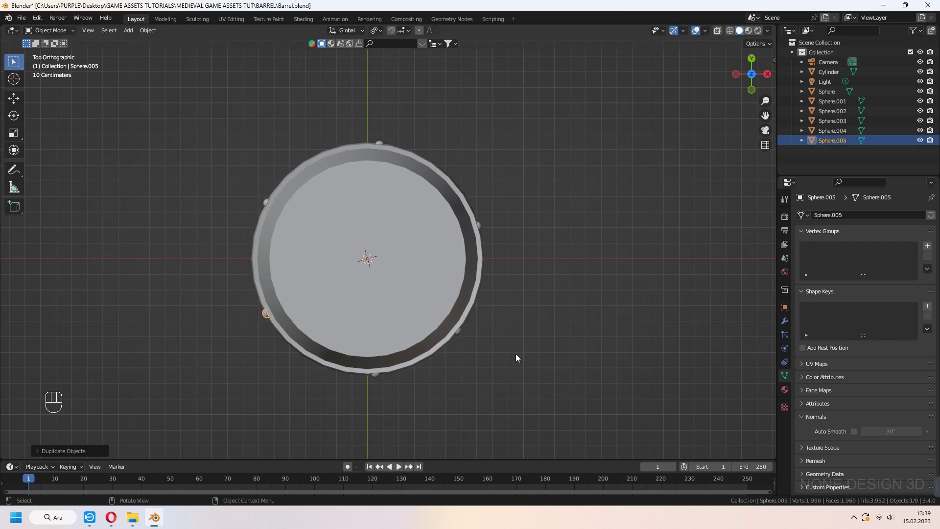
- Select all six rivets around the upper hoop and join them into one object
middle_click_drag(516, 353, 507, 273)
left_click(505, 293)
middle_click_drag(504, 313, 463, 342)
left_click(393, 308)
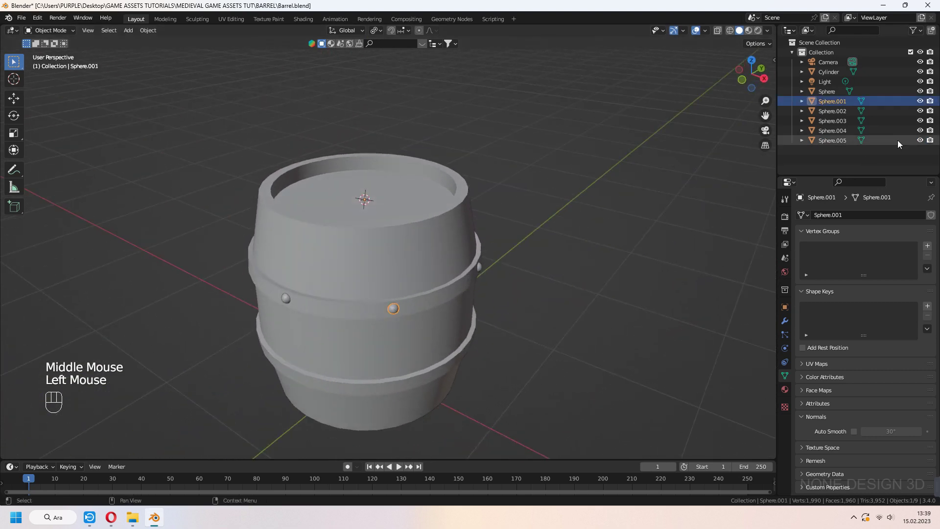
left_click(897, 140, "shift")
middle_click_drag(554, 242, 389, 285)
left_click(387, 285, "shift")
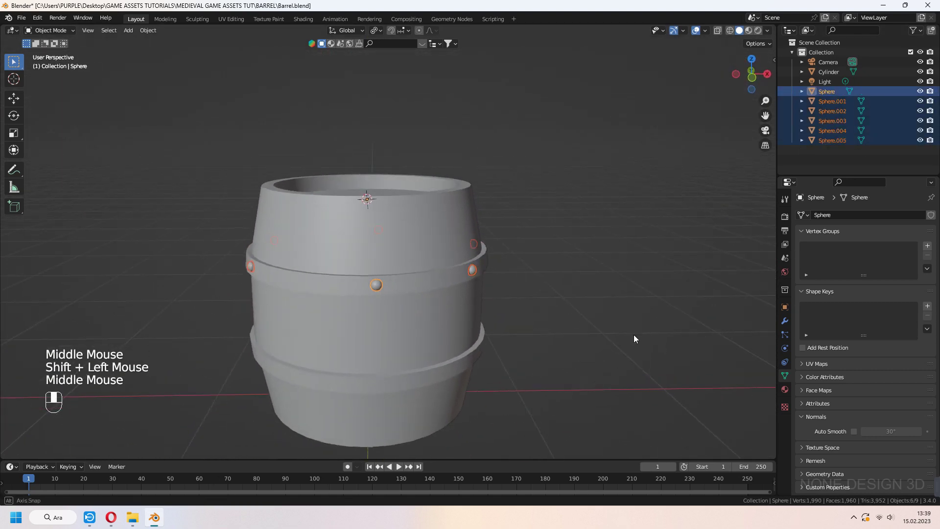
middle_click_drag(634, 338, 605, 336)
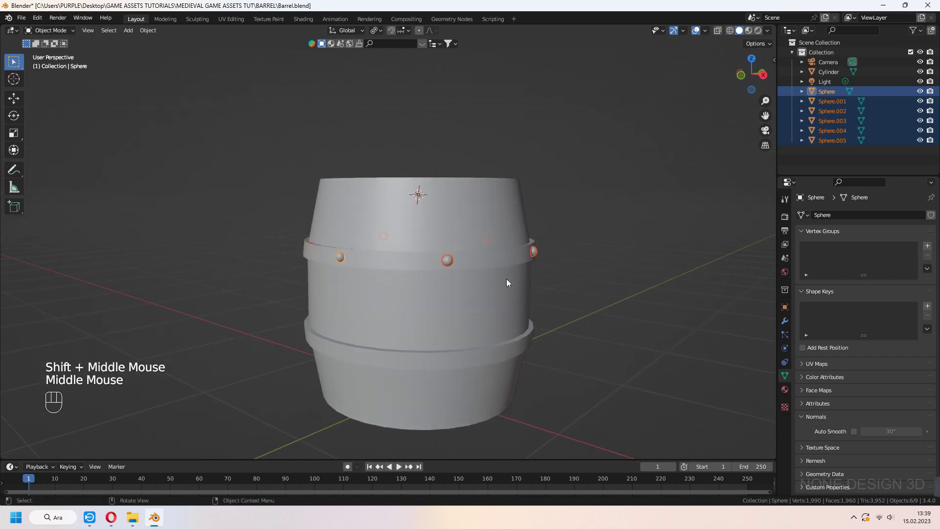
key("ctrl+j")
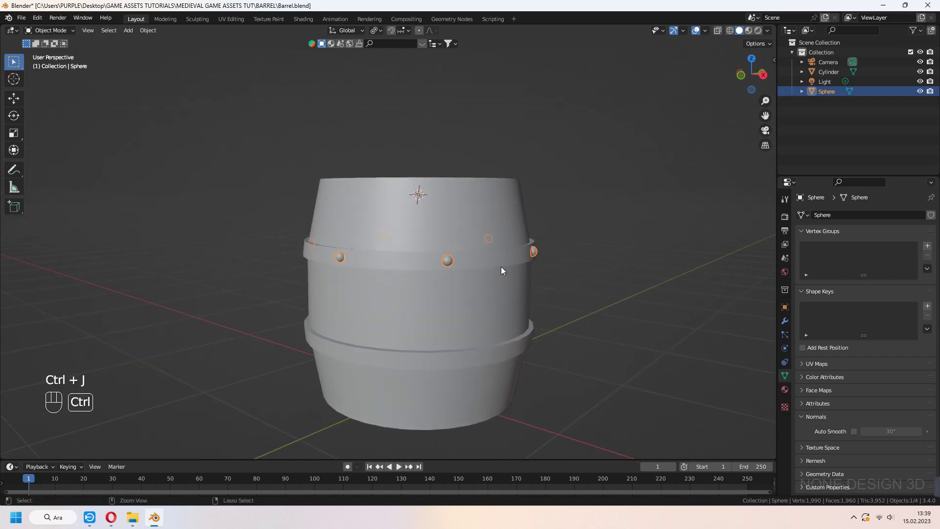
- Duplicate the joined rivet ring and move the copy down along Z onto the lower hoop
key("shift+d")
key("z")
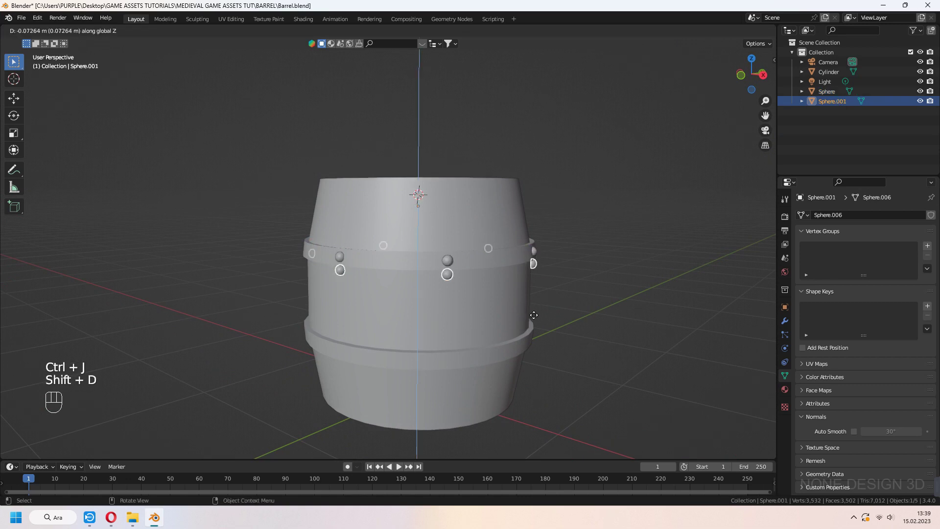
left_click(536, 381)
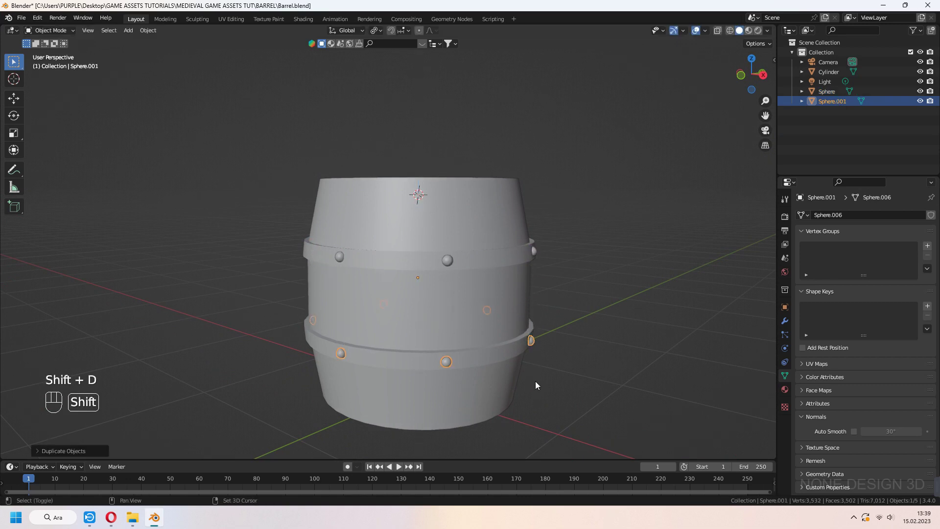
scroll(576, 360, "up", 3)
middle_click_drag(617, 375, 618, 357, "shift")
middle_click_drag(618, 357, 539, 265)
left_click(649, 348)
- Select the barrel body and save the Blender file
scroll(680, 331, "down", 2)
left_click(480, 234)
scroll(480, 234, "down", 1)
middle_click_drag(480, 234, 519, 265, "shift")
middle_click_drag(519, 264, 566, 332)
key("ctrl+s")
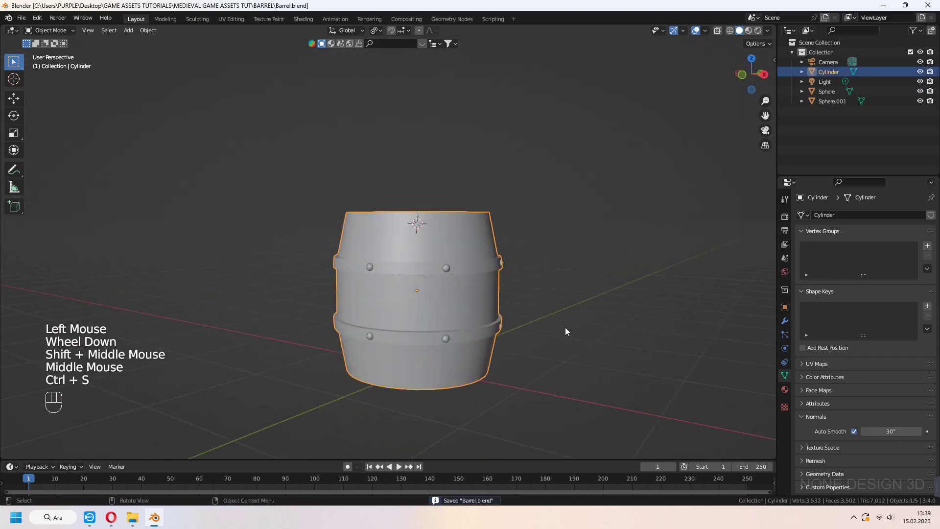
- Switch to the Opera browser and view the Metal Scratched 009 and Brown Planks 03 texture pages
left_click(112, 518)
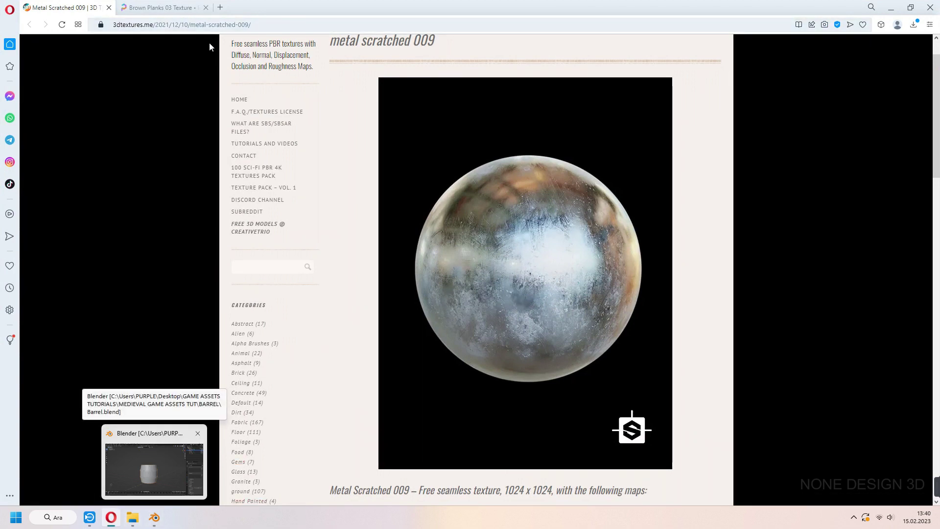
scroll(452, 141, "up", 1)
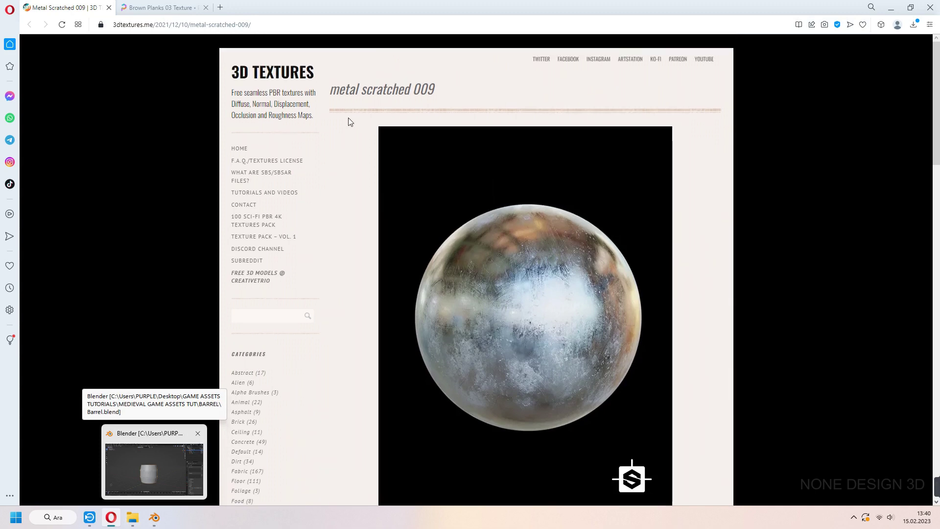
scroll(519, 237, "down", 2)
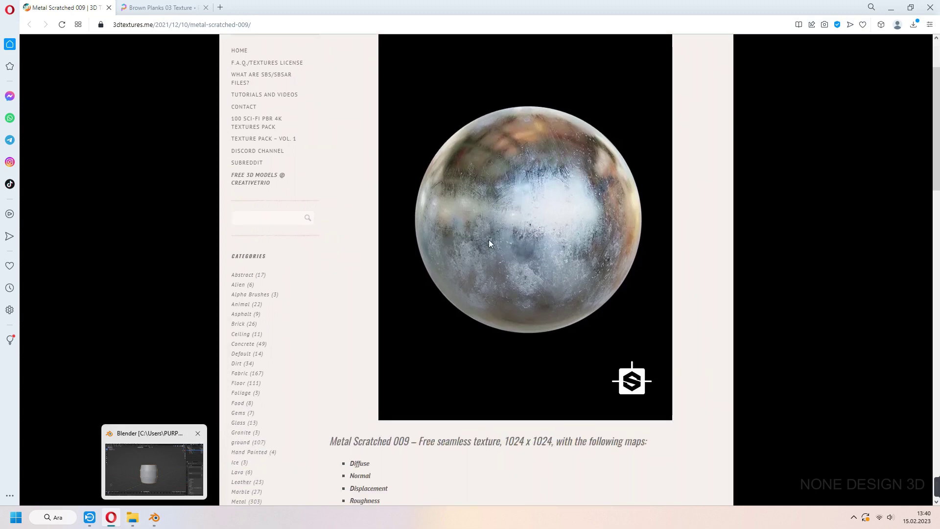
left_click(158, 6)
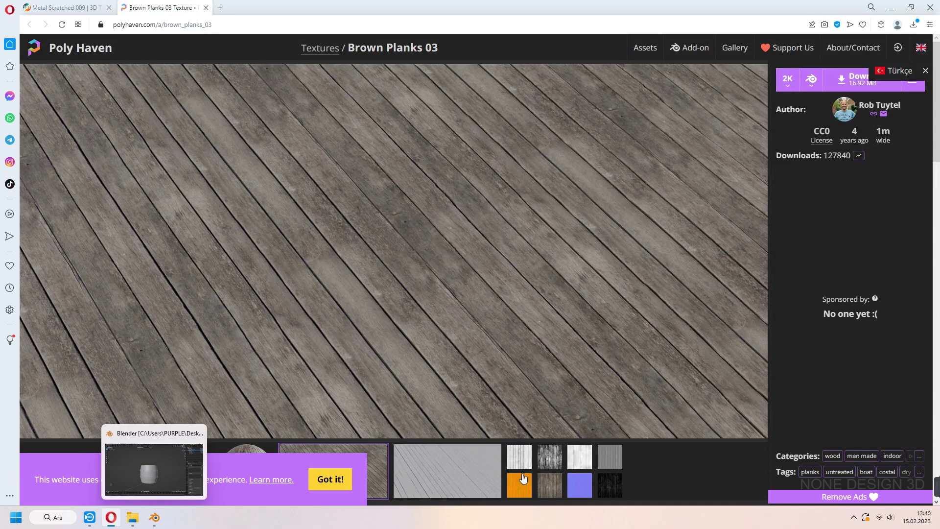
- Switch back to Blender, turn on material preview, and frame the selected barrel in the Shading workspace
left_click(154, 517)
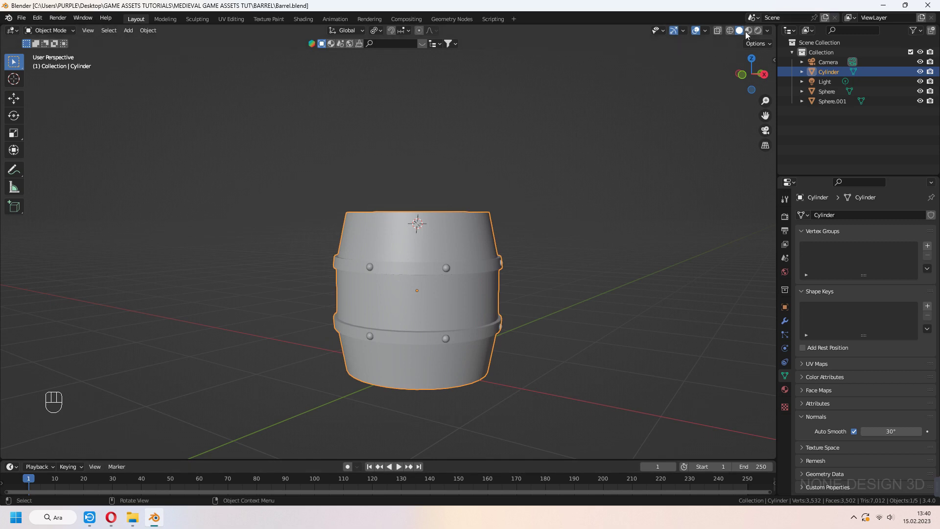
left_click(748, 30)
middle_click_drag(715, 61, 584, 183)
left_click(427, 259)
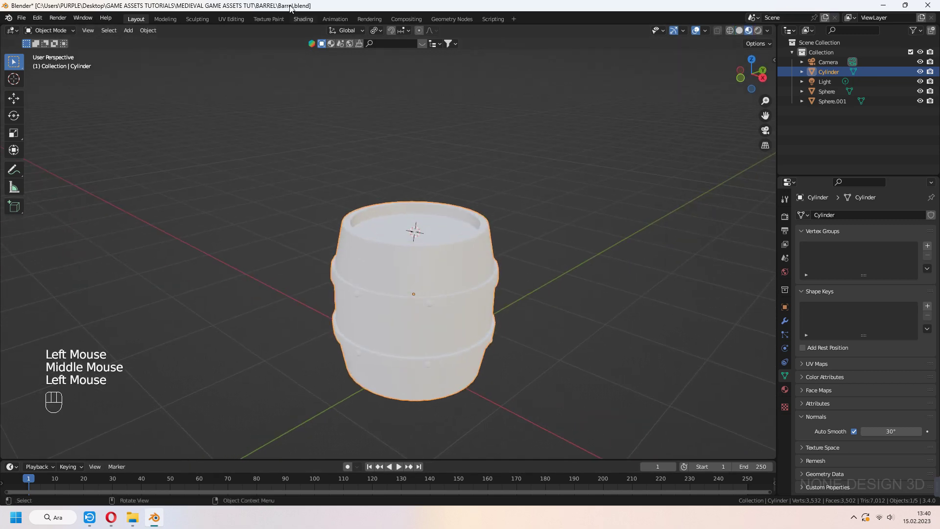
left_click(301, 20)
key("KP_Decimal")
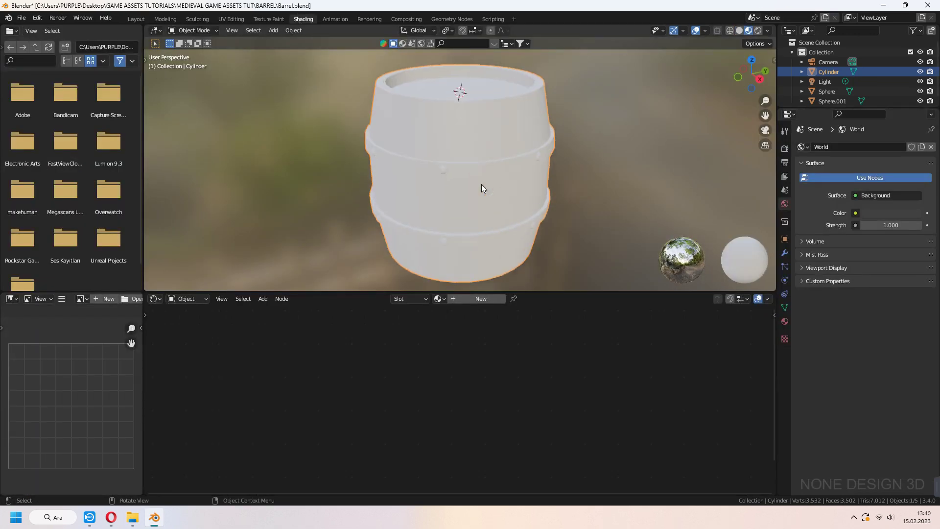
- Create a new material for the barrel and name it woodPlank
left_click(472, 299)
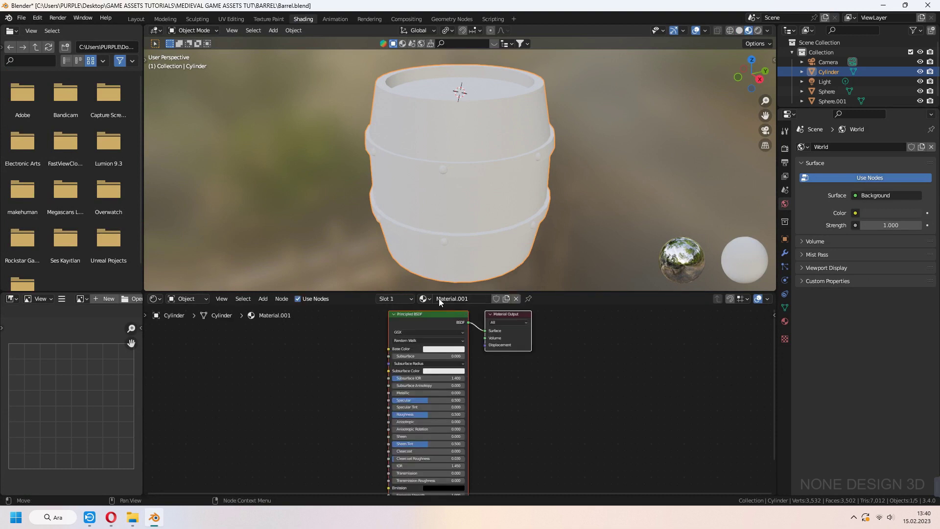
double_click(449, 298)
middle_click_drag(538, 415, 555, 429)
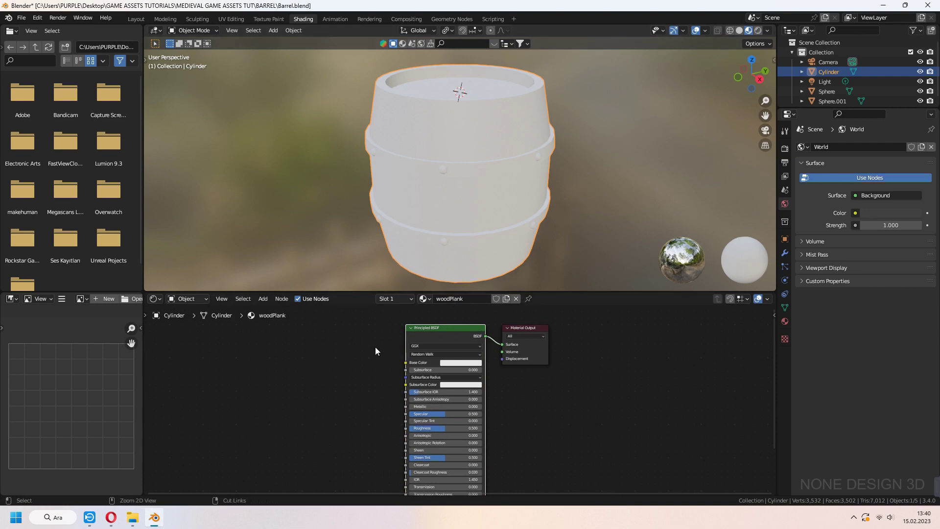
- Apply a Principled Texture Setup to the woodPlank shader with the four brown_planks_03 diffuse, displacement, normal and roughness maps from the Wood Plank folder
key("ctrl+shift+t")
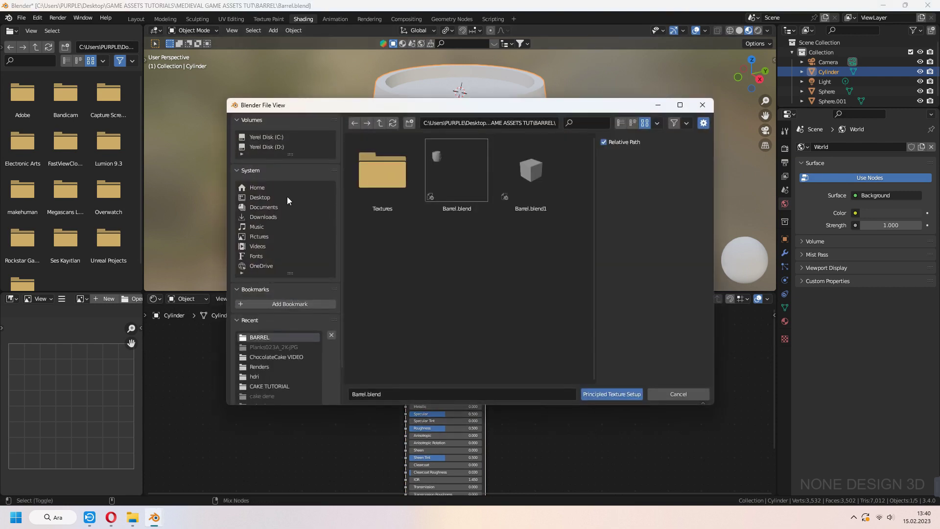
double_click(395, 173)
double_click(468, 173)
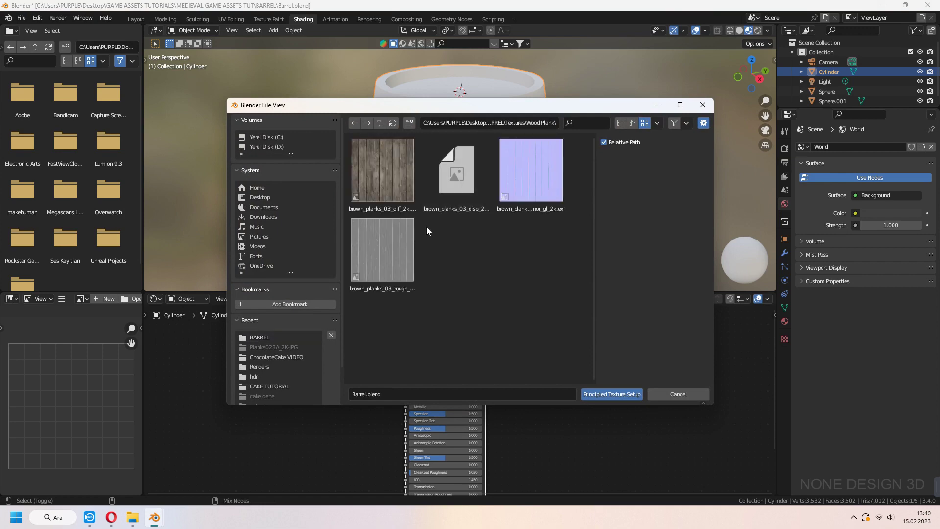
left_click_drag(392, 277, 584, 177)
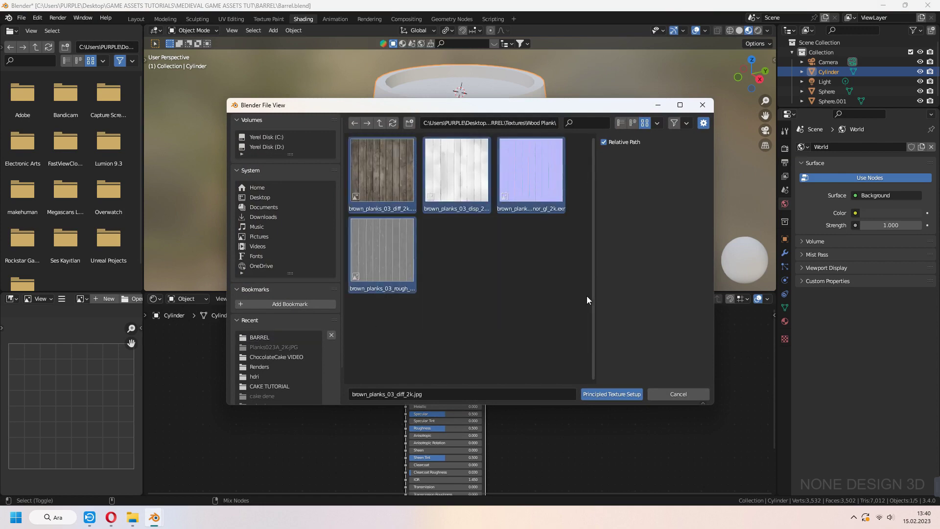
left_click(609, 394)
- Switch to the UV Editing workspace and select all of the barrel's faces so the whole UV layout is shown
middle_click_drag(515, 225, 477, 222)
scroll(431, 323, "down", 2)
scroll(468, 169, "down", 1)
mouse_move(468, 168)
middle_mouse_down()
mouse_move(492, 180)
mouse_move(487, 188)
mouse_move(475, 137)
mouse_move(496, 81)
mouse_move(489, 148)
mouse_move(498, 157)
middle_mouse_up()
left_click(230, 19)
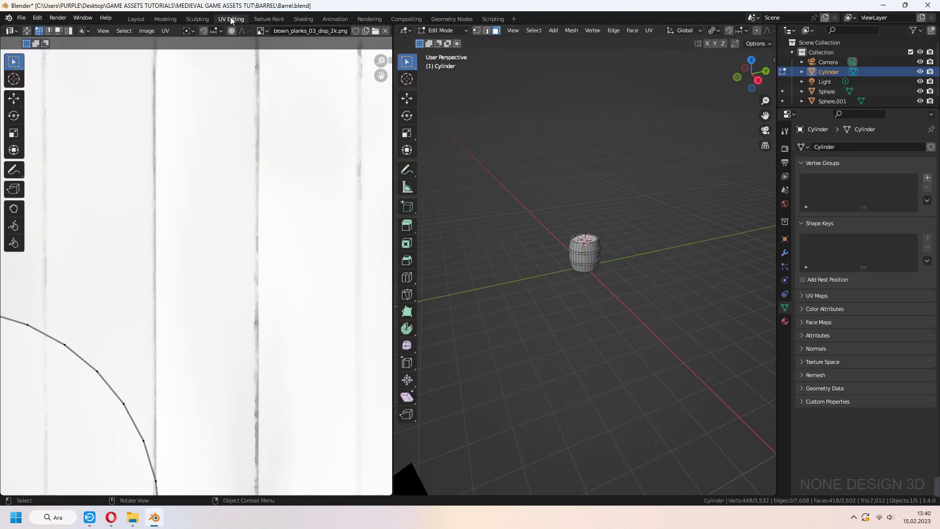
scroll(232, 255, "down", 7)
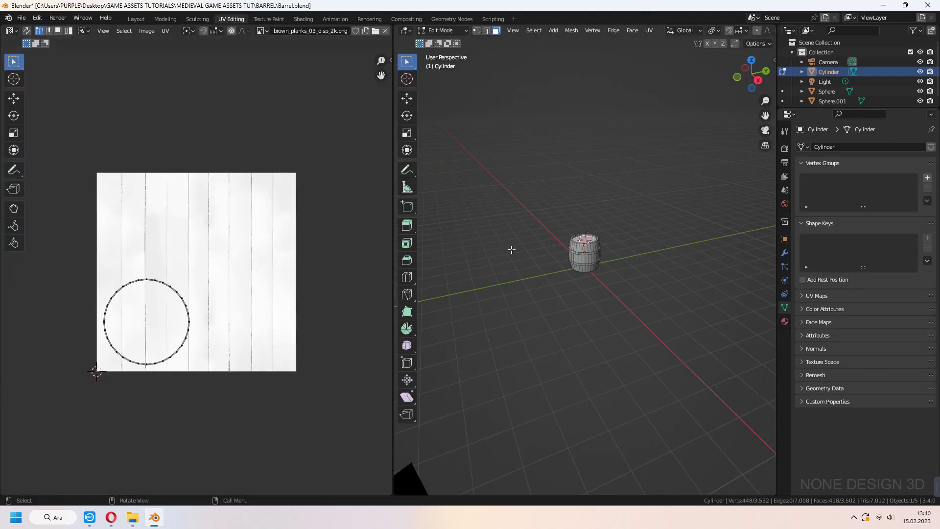
key("a")
key("a")
scroll(771, 34, "down", 7)
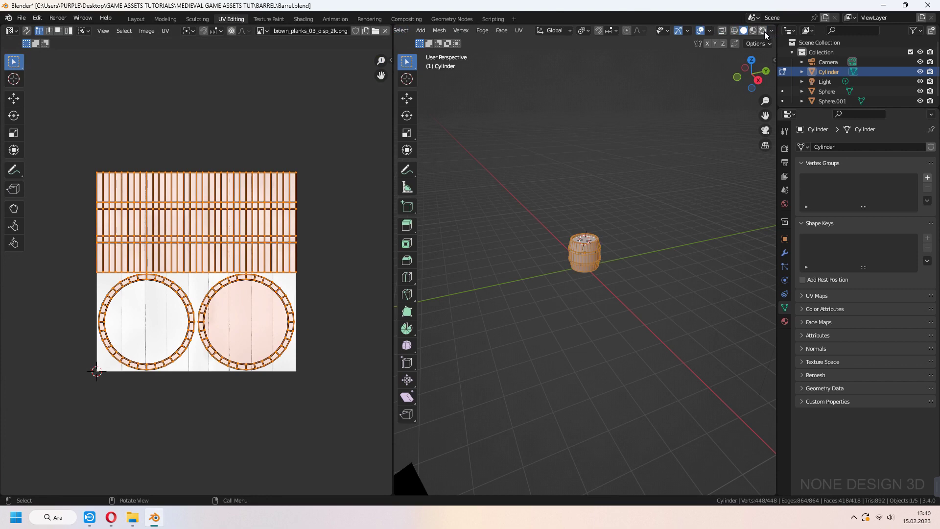
- Turn on material preview, frame the barrel, and scale its UVs up well beyond the texture bounds to make the planks smaller
left_click(754, 31)
key("KP_Decimal")
middle_click_drag(612, 255, 626, 235)
key("s")
left_click(269, 385)
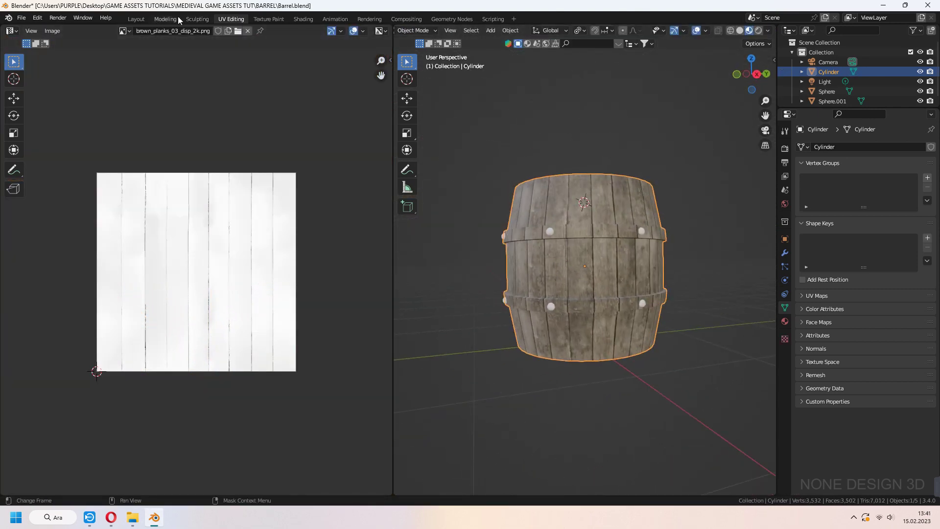
- Return to the Shading workspace and add a second material slot to the barrel with a new material named metal
left_click(304, 19)
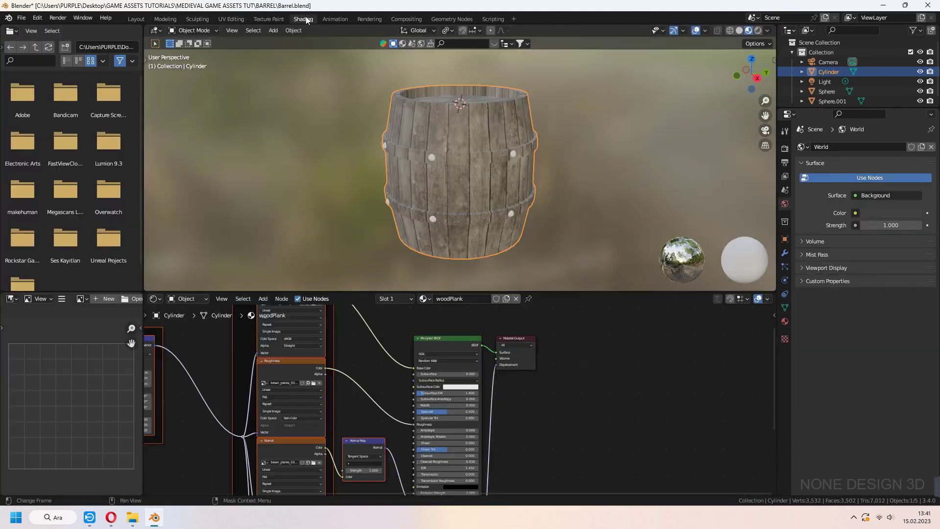
scroll(563, 216, "up", 4)
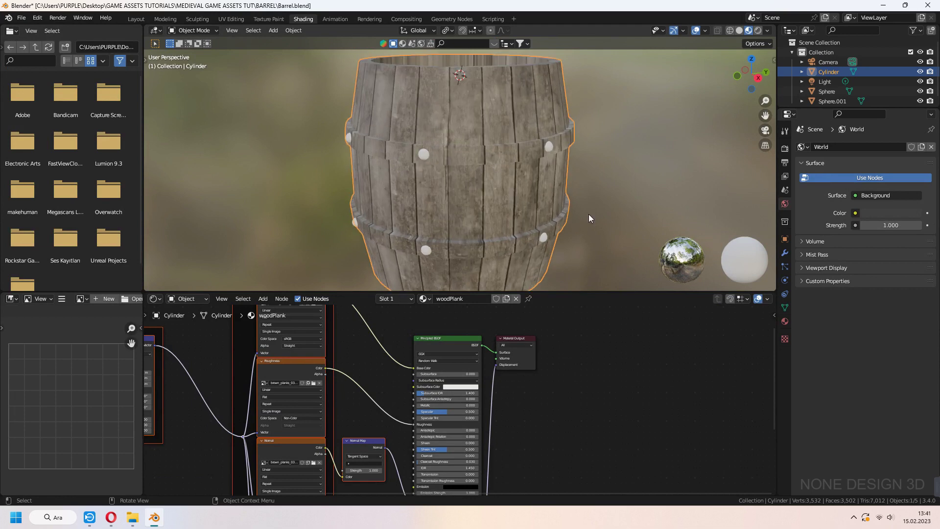
left_click(785, 321)
middle_click_drag(483, 178, 473, 170)
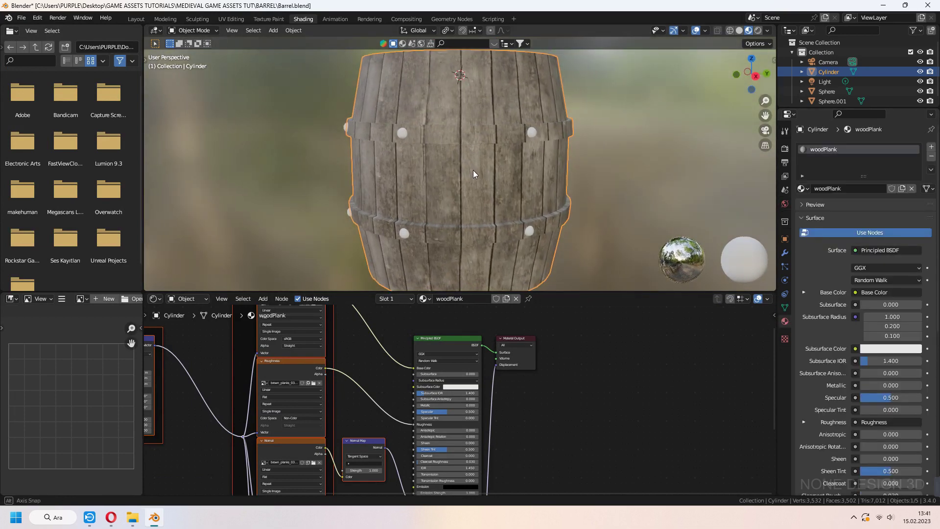
left_click(931, 147)
left_click(841, 208)
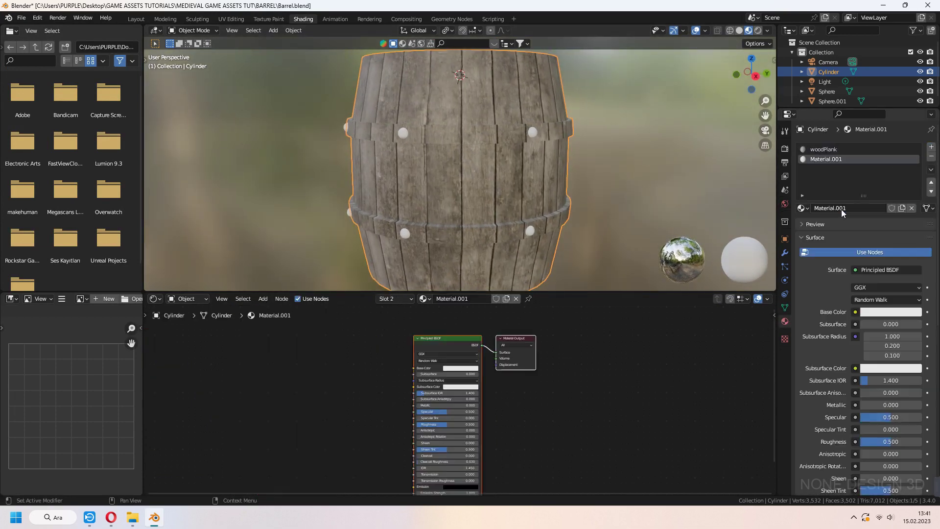
left_click(841, 208)
type("metal")
key("Return")
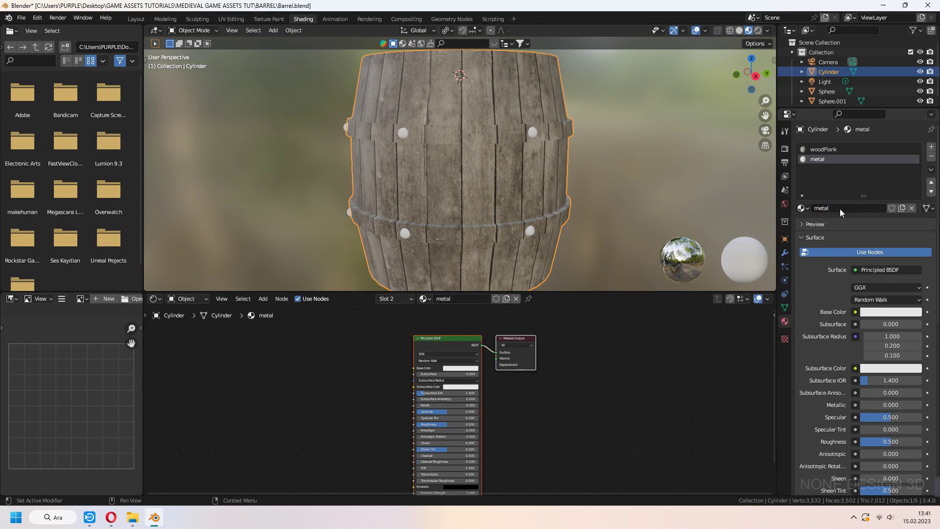
- Apply a Principled Texture Setup to the metal shader with all the scratched metal texture maps
middle_click_drag(611, 389, 631, 400)
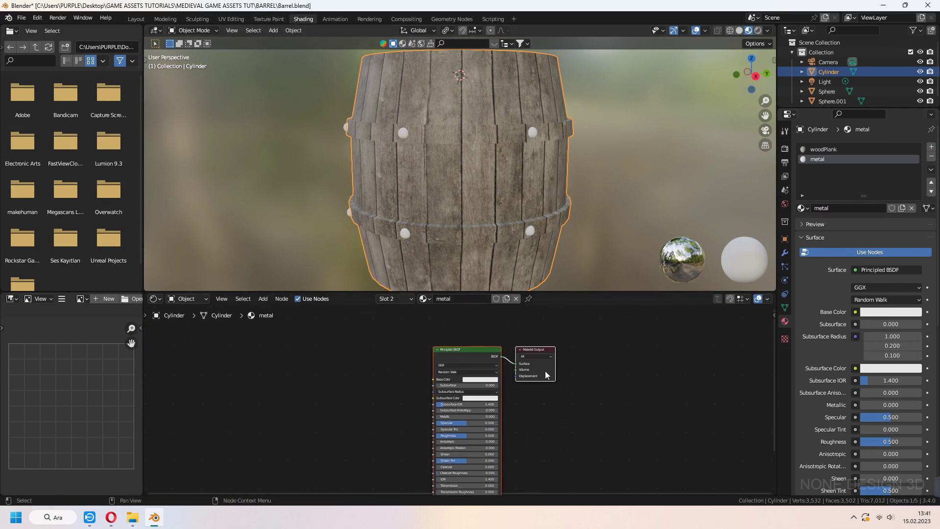
left_click(476, 351)
key("ctrl+shift+t")
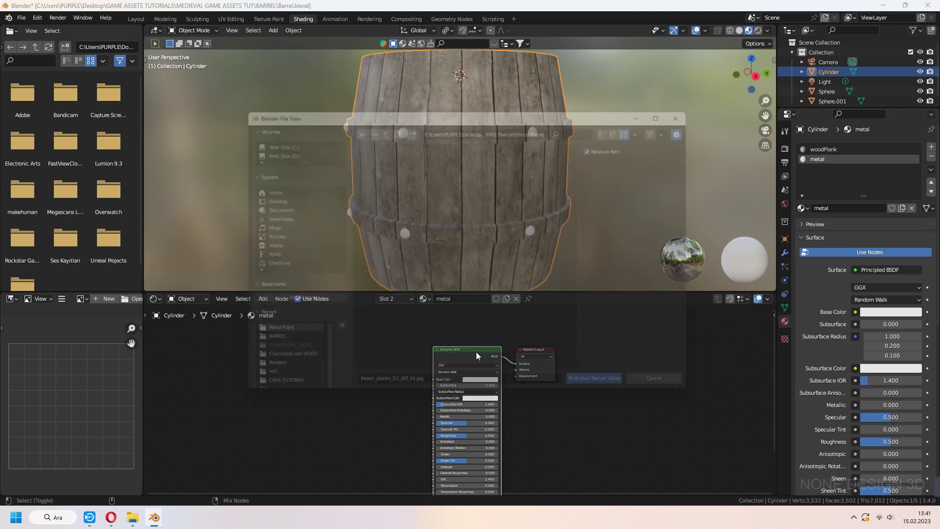
left_click(380, 123)
double_click(386, 179)
left_click_drag(371, 313, 561, 168)
left_click(601, 393)
- In Edit Mode, select the outer face loops of both barrel hoops and give them the metal material
key("Tab")
middle_click_drag(489, 136, 471, 155)
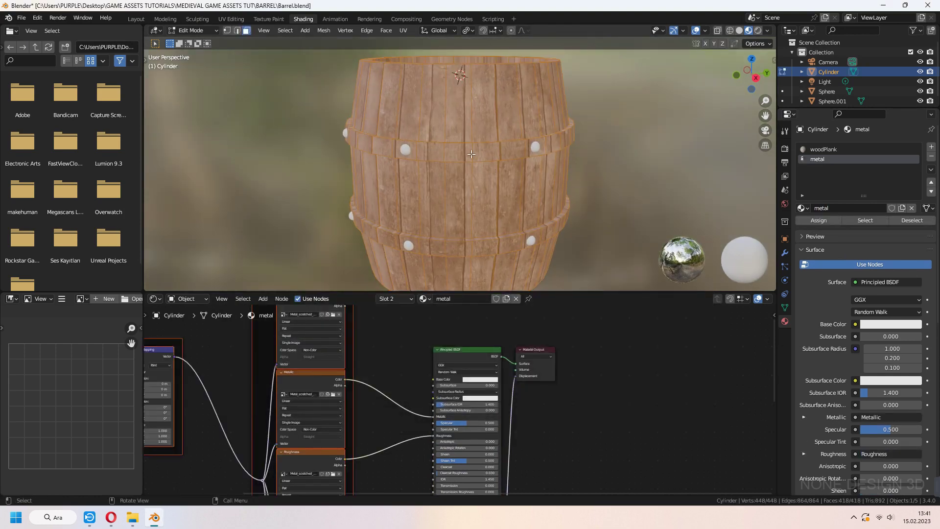
scroll(469, 156, "up", 2)
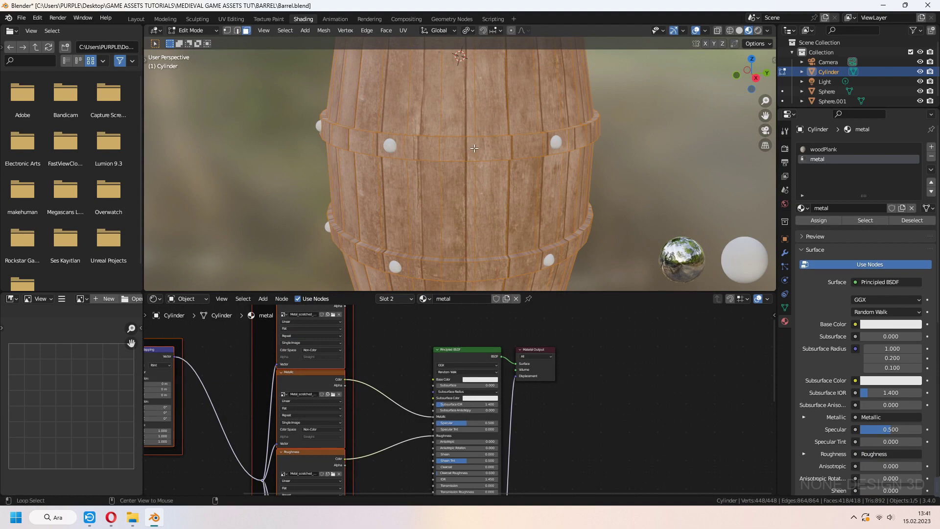
left_click(474, 148, "alt")
middle_click_drag(533, 222, 499, 198, "shift")
left_click(476, 191, "alt+shift")
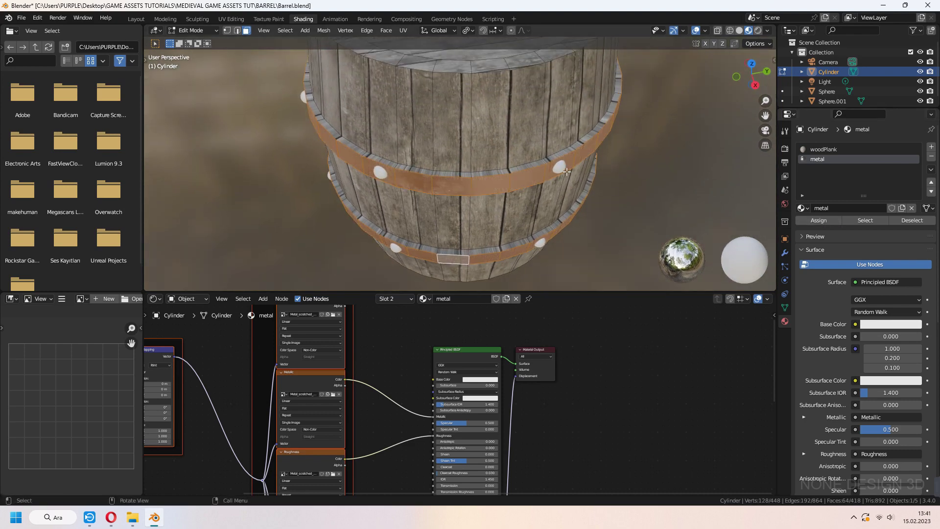
- Select the upper and lower rim face loops of both hoops, assign the metal material, and return to Object Mode
scroll(477, 202, "up", 2)
left_click(482, 185, "alt")
middle_click_drag(457, 279, 482, 169, "shift")
left_click(473, 194, "alt+shift")
middle_click_drag(482, 169, 489, 142)
left_click(492, 145, "alt+shift")
middle_click_drag(499, 75, 469, 118)
left_click(450, 71, "alt+shift")
left_click(812, 221)
scroll(515, 141, "down", 2)
key("Tab")
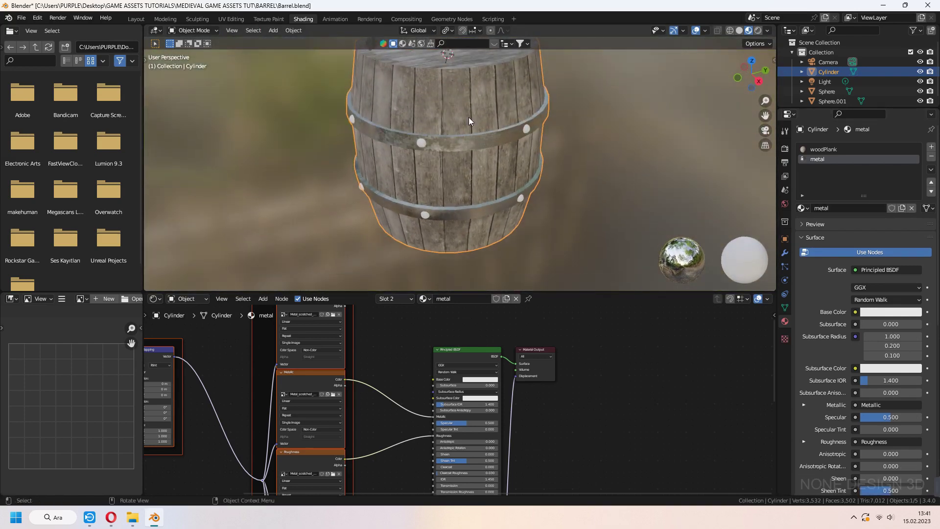
- Apply the existing metal material to the lower and upper rivet rings
scroll(463, 119, "up", 4)
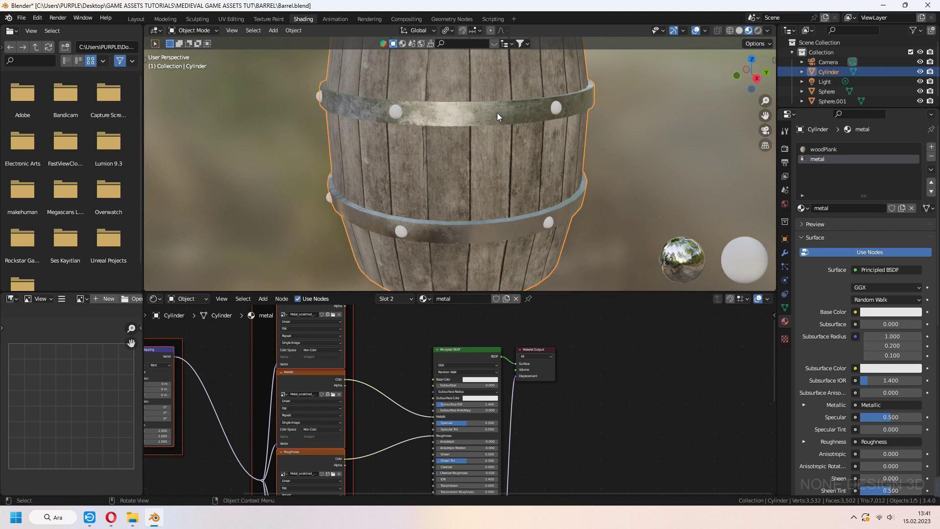
key("Tab")
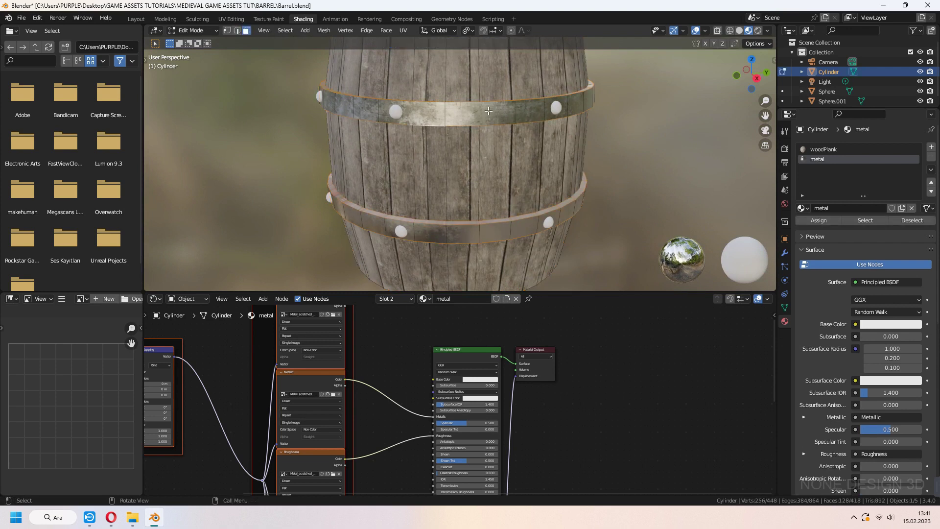
key("Tab")
left_click(549, 225)
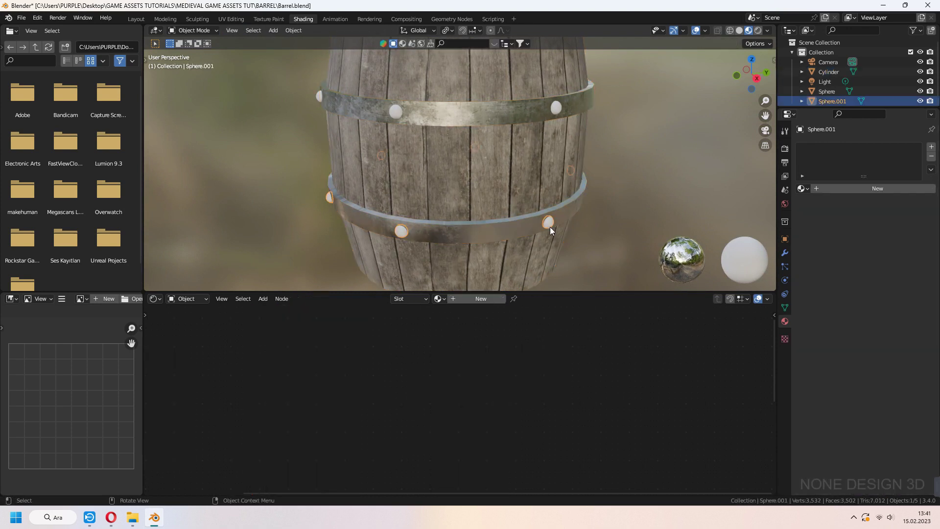
left_click(801, 189)
left_click(833, 221)
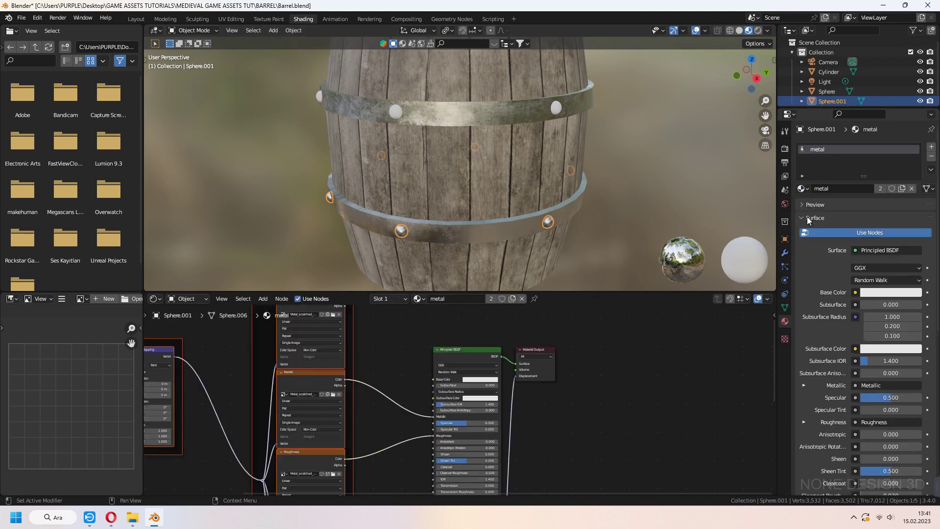
left_click(541, 123)
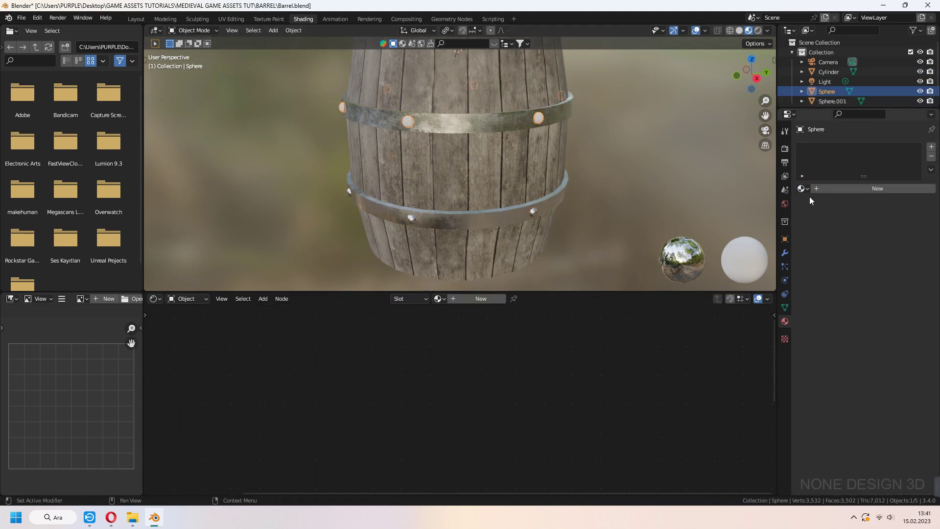
left_click(801, 189)
left_click(819, 213)
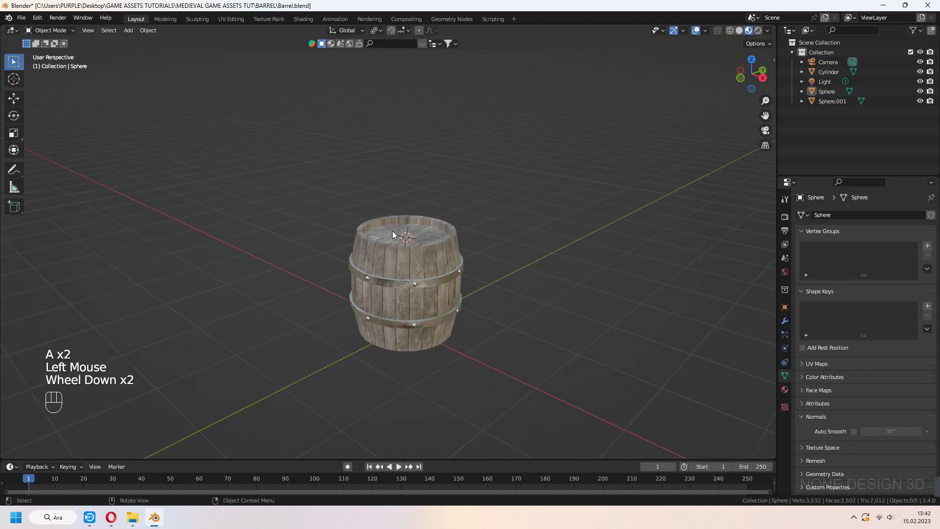
- Switch to the Layout workspace and turn on rendered viewport shading
middle_click_drag(394, 235, 440, 230, "shift")
scroll(500, 218, "up", 3)
middle_click_drag(441, 230, 588, 147)
middle_click_drag(587, 147, 723, 108, "shift")
left_click(758, 30)
middle_click_drag(534, 195, 579, 215)
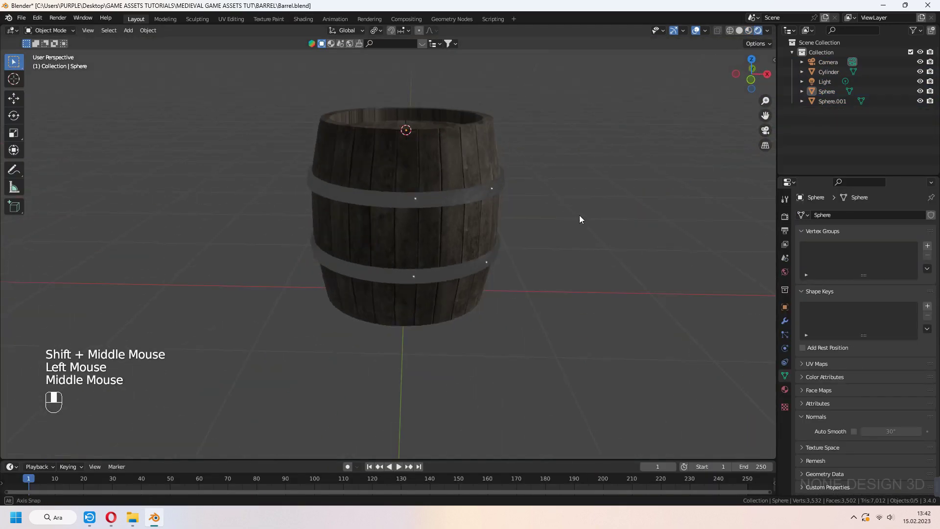
- Move the light about -4 m along the X axis and lower it along Z to illuminate the barrel
scroll(579, 225, "down", 3)
mouse_move(573, 255)
middle_mouse_down()
mouse_move(526, 290)
mouse_move(548, 255)
middle_mouse_up()
left_click(609, 81)
scroll(602, 195, "down", 3)
mouse_move(602, 210)
middle_mouse_down()
mouse_move(586, 256)
mouse_move(602, 252)
middle_mouse_up()
key("g")
key("x")
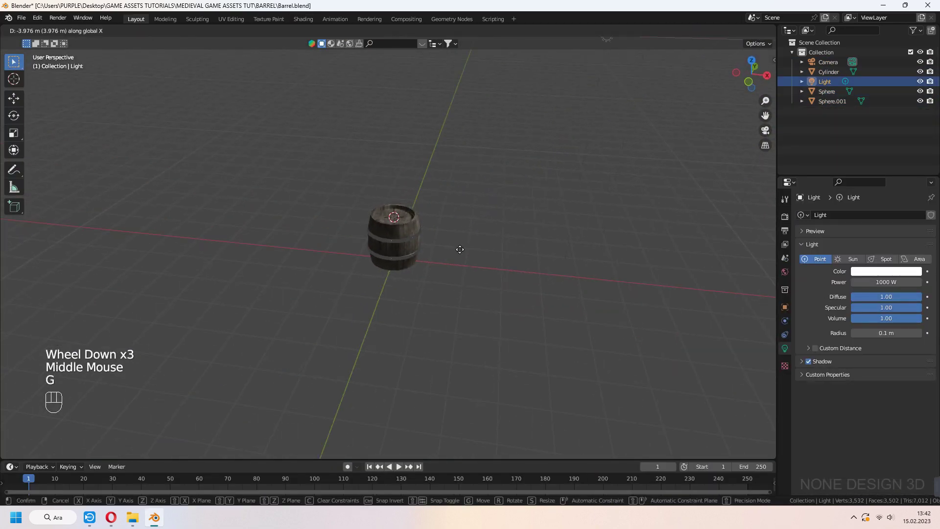
left_click(461, 250)
key("g")
key("z")
left_click(490, 302)
- Examine the textured barrel in rendered shading from above and from the side
middle_click_drag(489, 302, 498, 275)
scroll(460, 264, "up", 5)
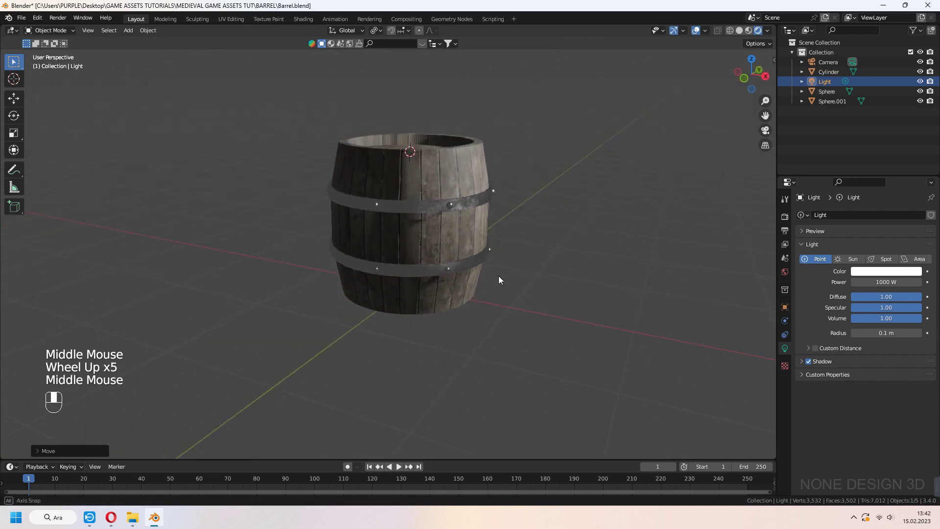
scroll(498, 276, "up", 1)
scroll(568, 247, "down", 2)
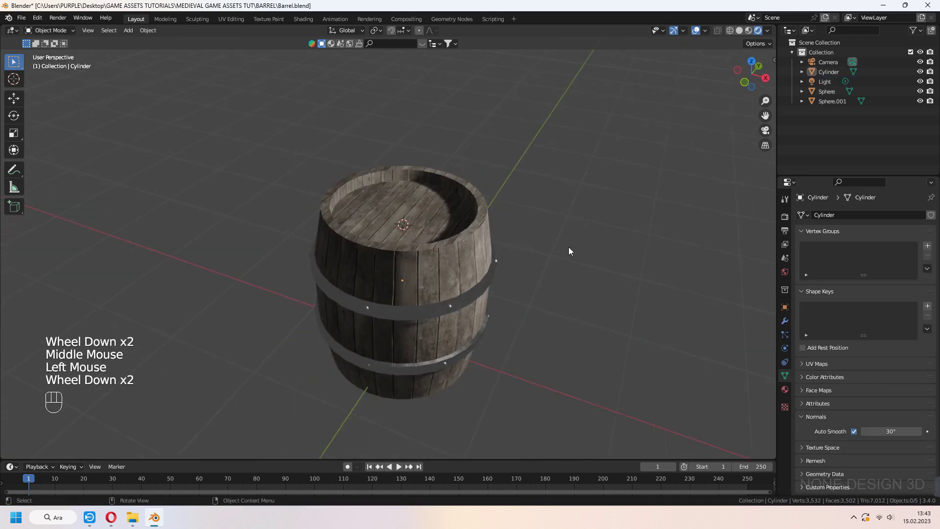
middle_click_drag(569, 247, 562, 236)
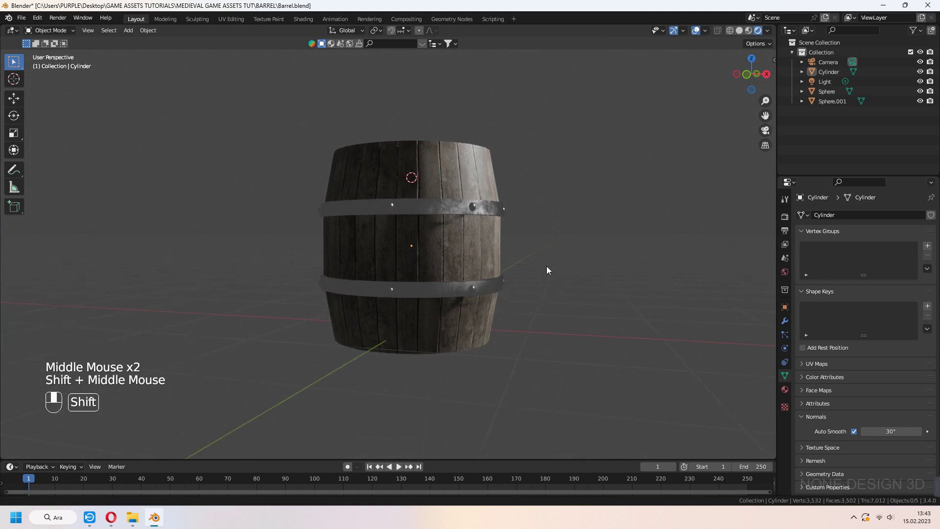
scroll(565, 265, "down", 1)
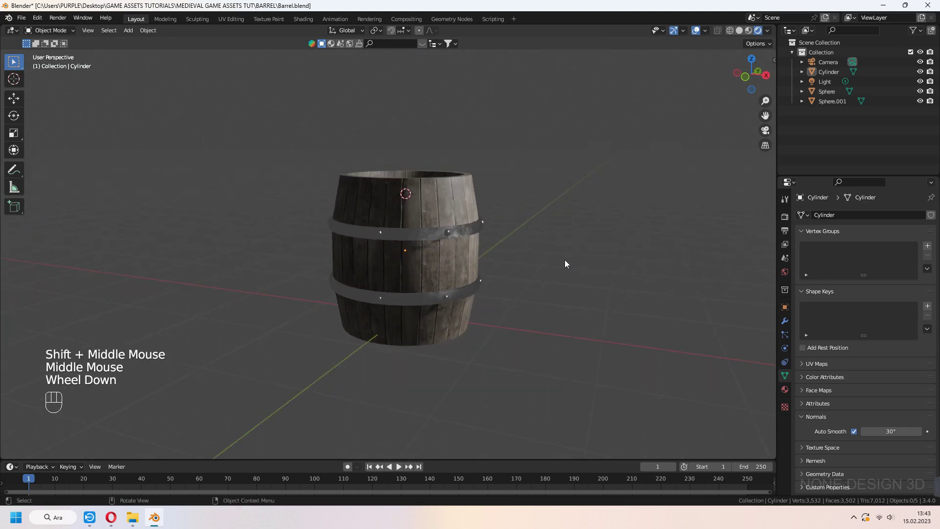